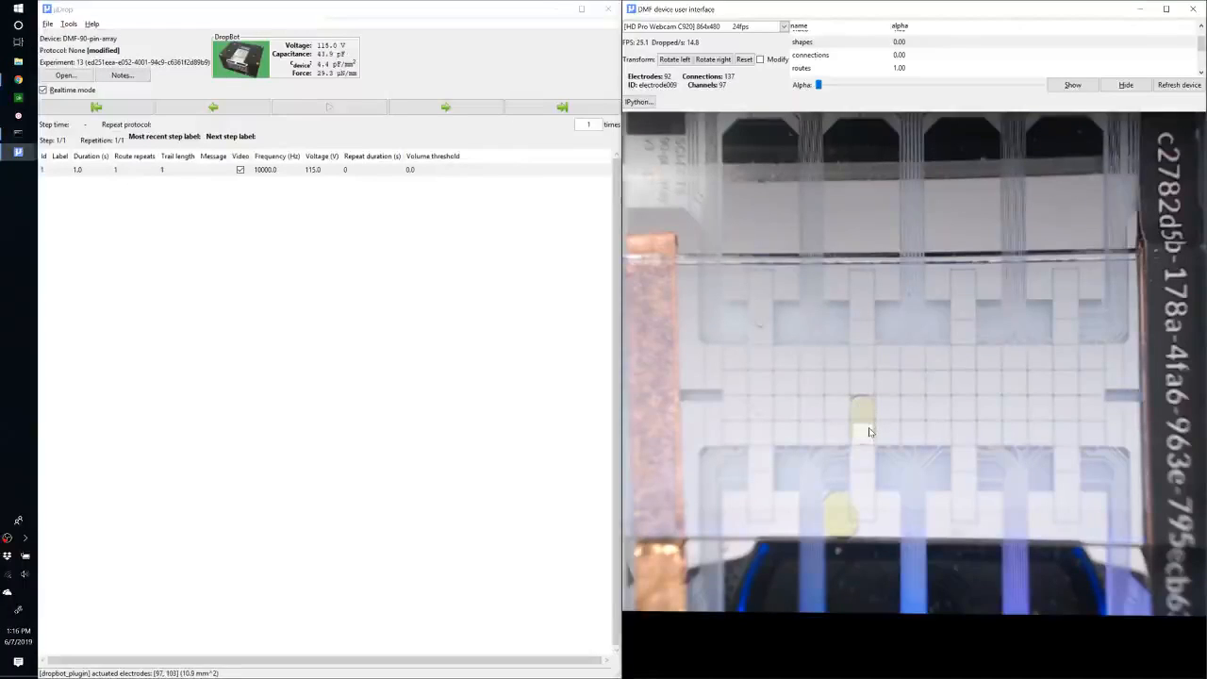
Clear the actuated electrodes by switching Realtime mode off and back on.
left_click(868, 411)
left_click(143, 215)
left_click(53, 91)
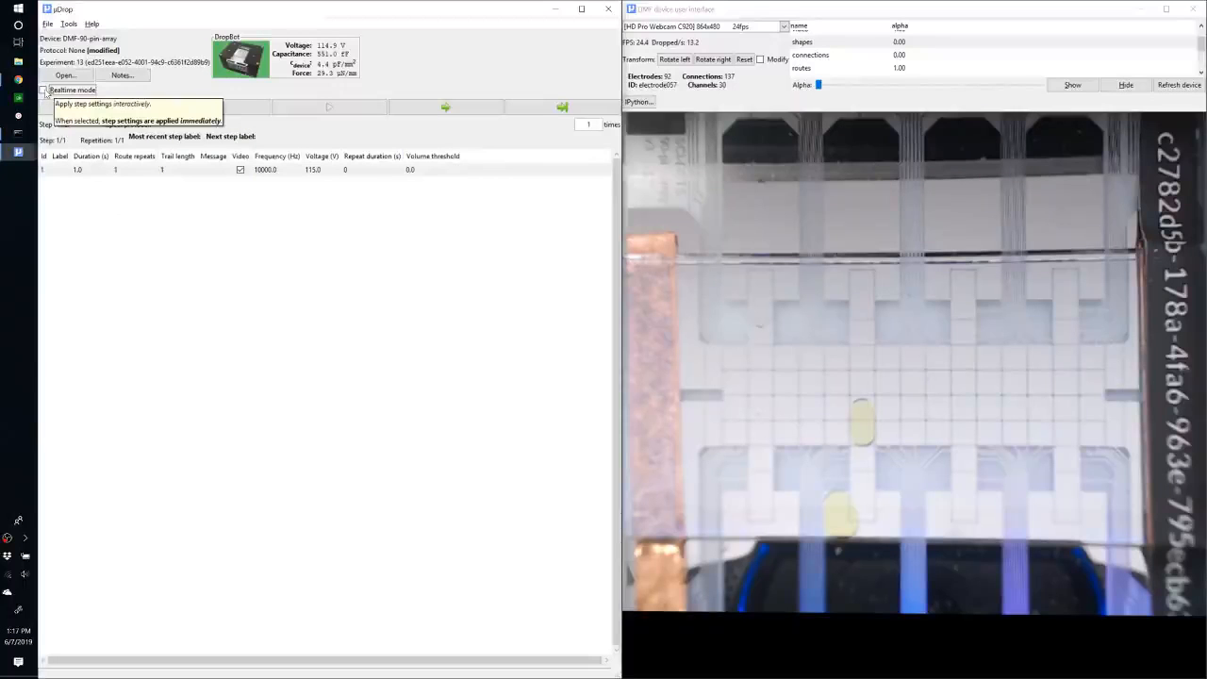
left_click(44, 90)
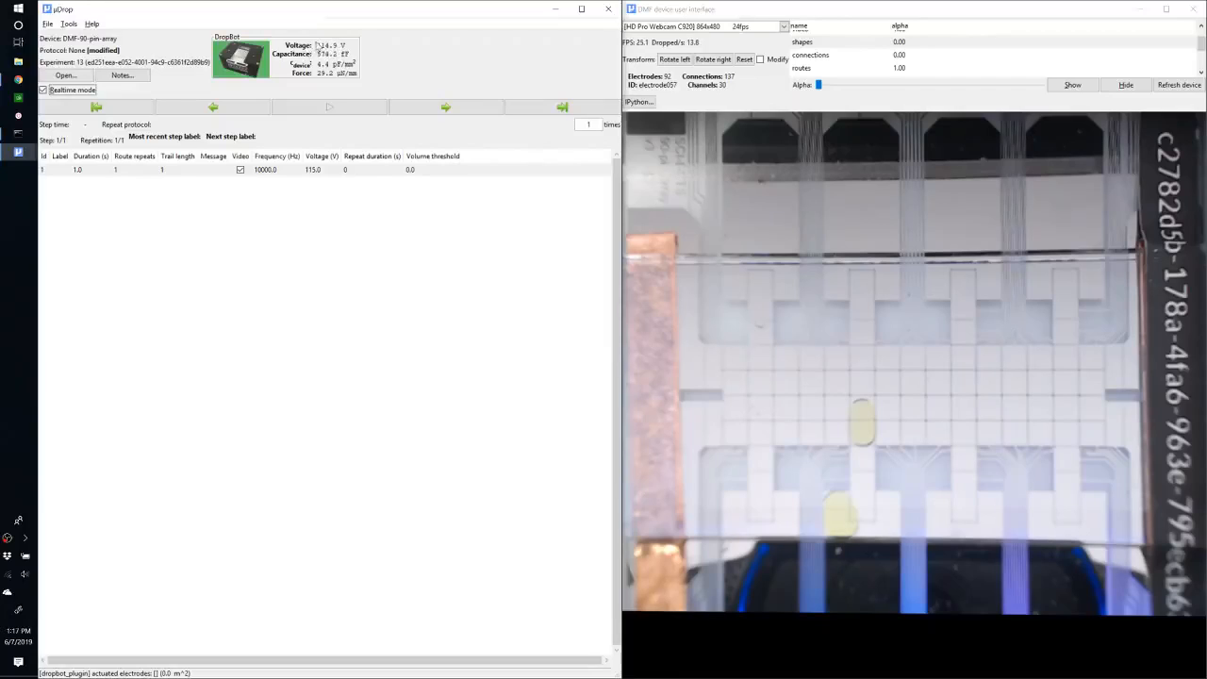
Set the protocol step's voltage to 100 V.
left_click(317, 175)
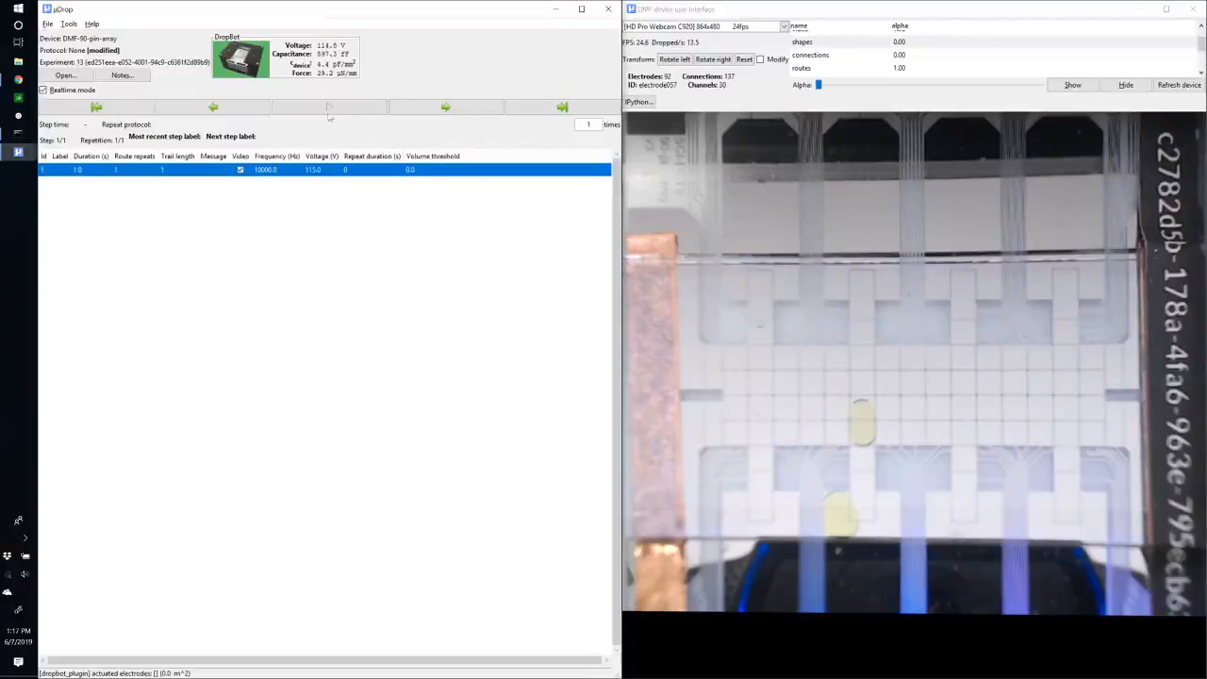
left_click(336, 169)
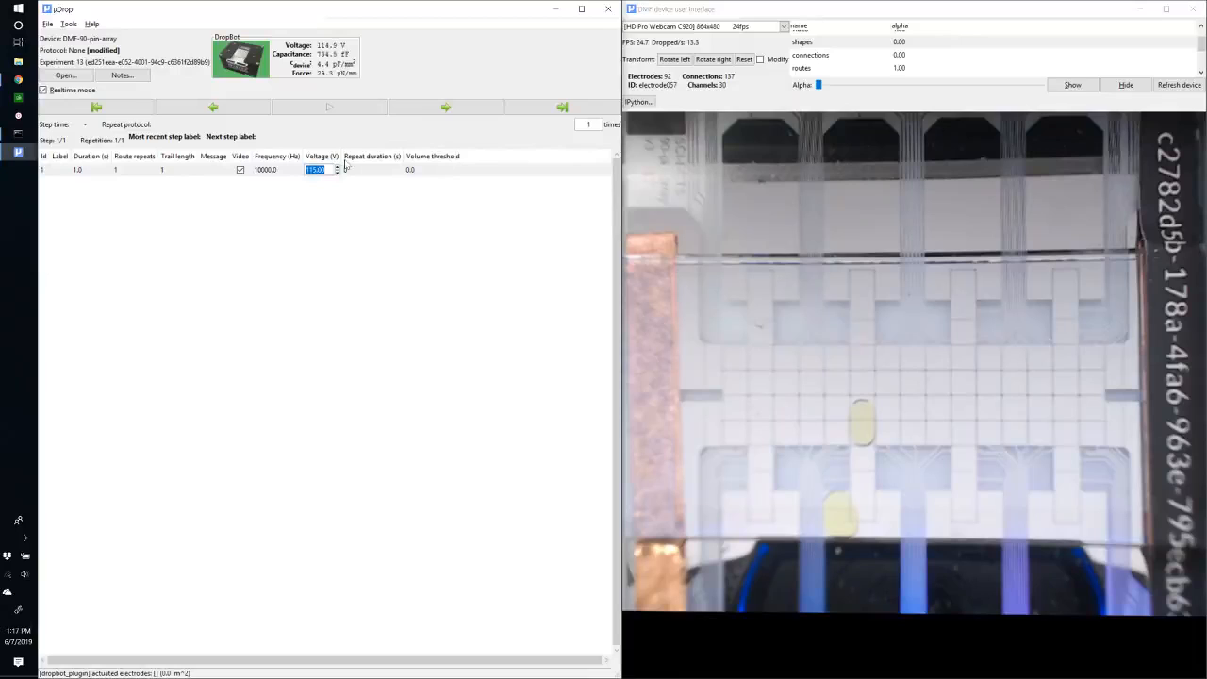
type("1")
key("Return")
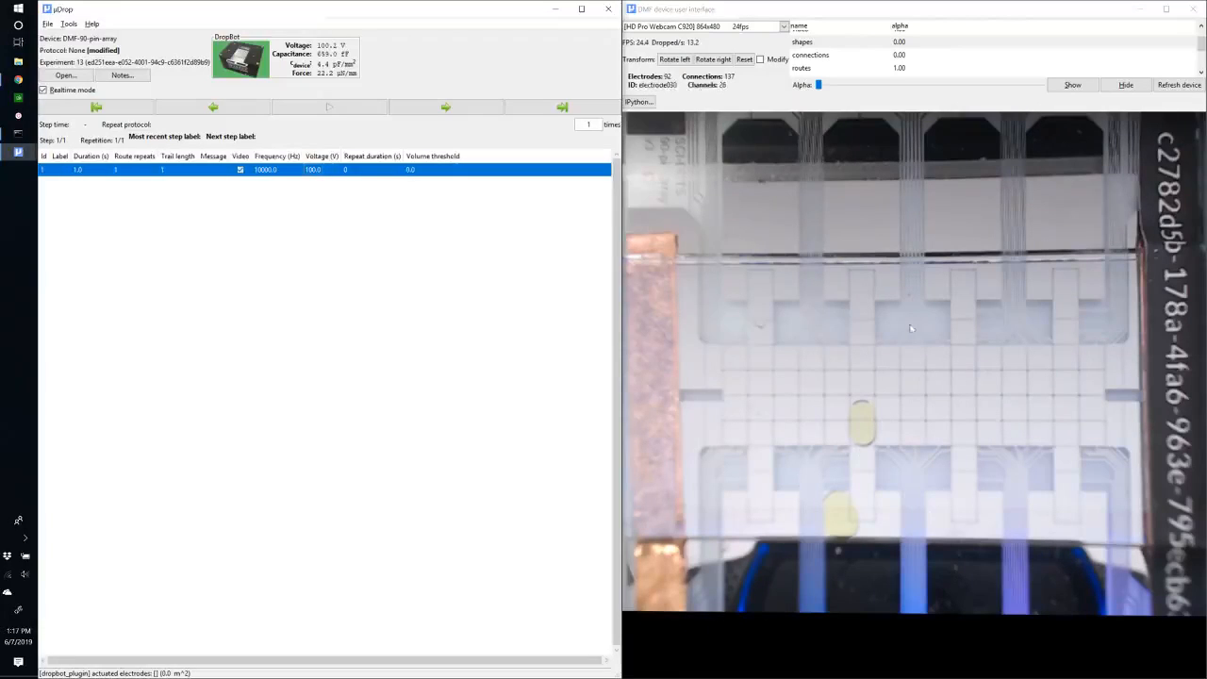
Actuate the electrodes under and beside the droplet to test moving it on the chip.
left_click(866, 412)
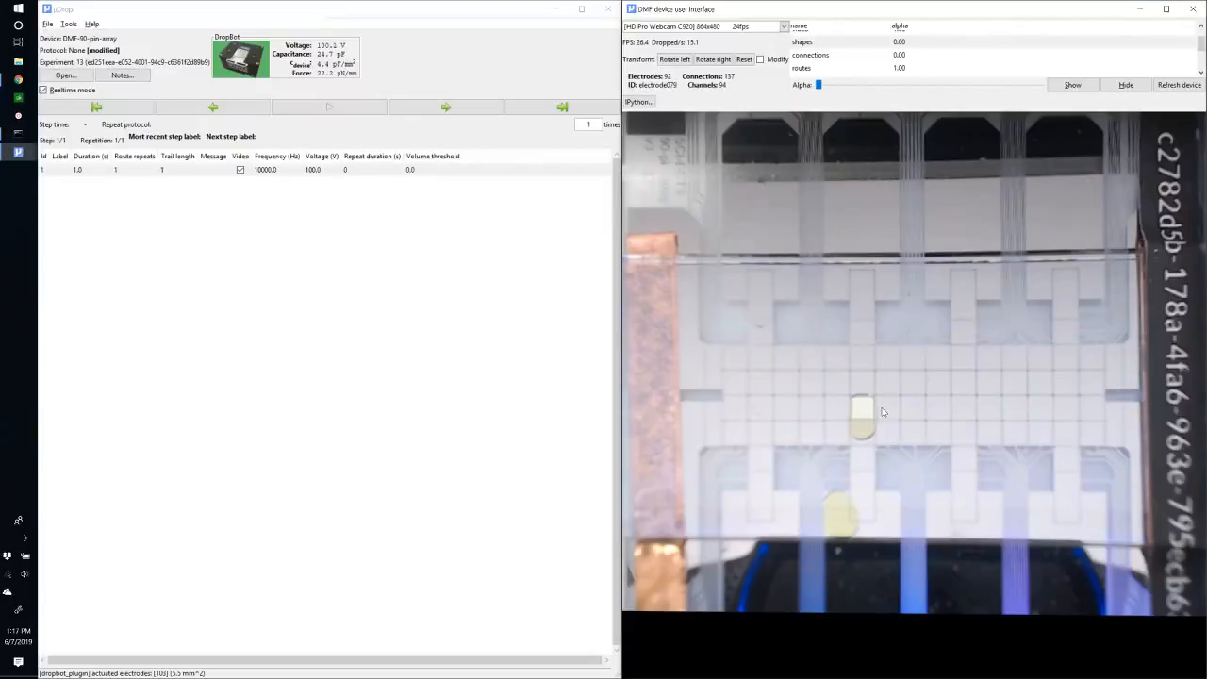
left_click(871, 412)
left_click(863, 412)
left_click(885, 412)
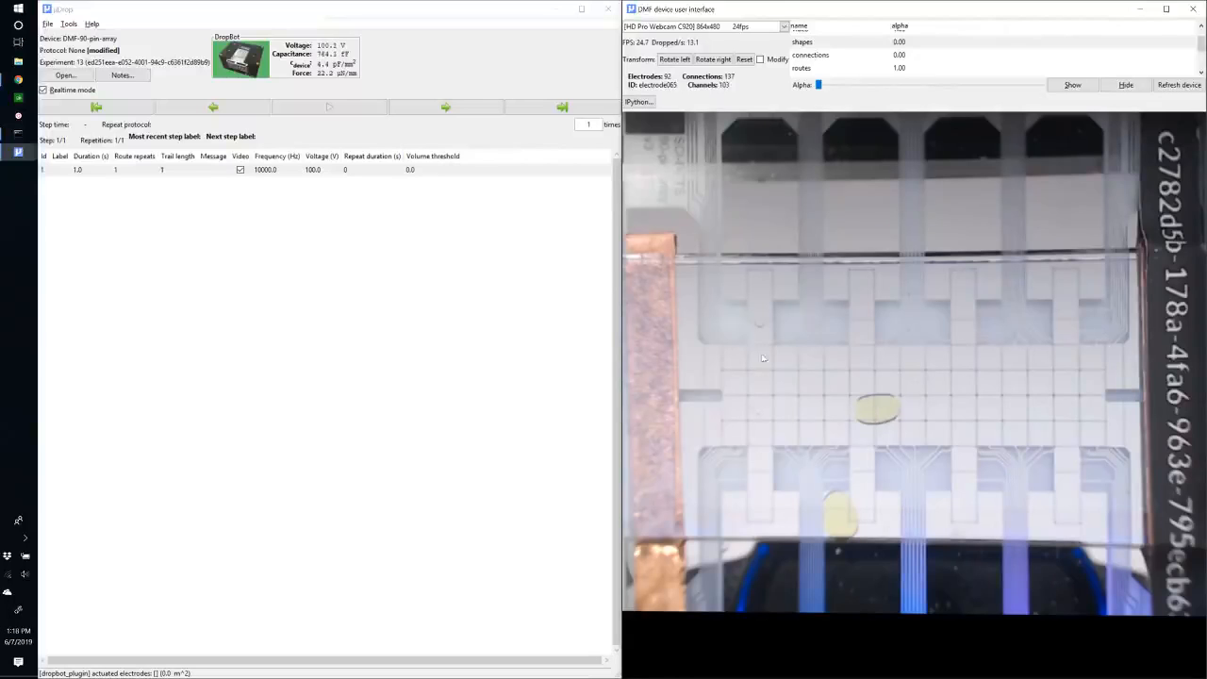
left_click(864, 415)
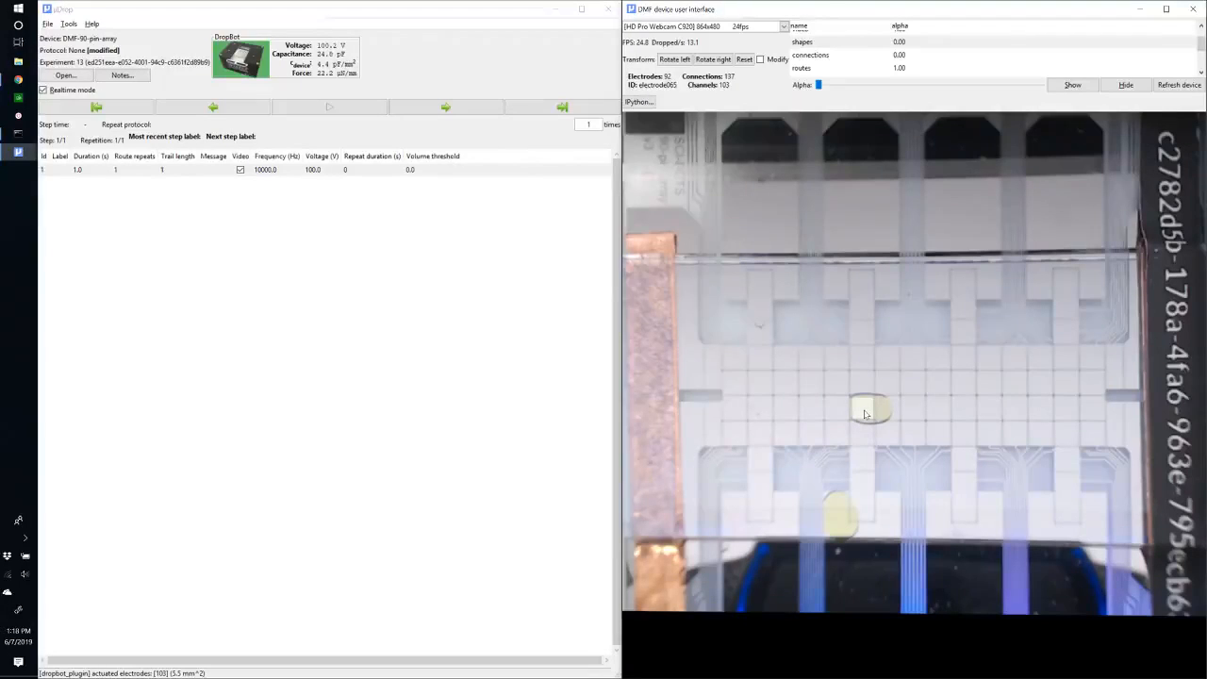
Shift the active electrode up, left, down and right to move the droplet around.
key("Up")
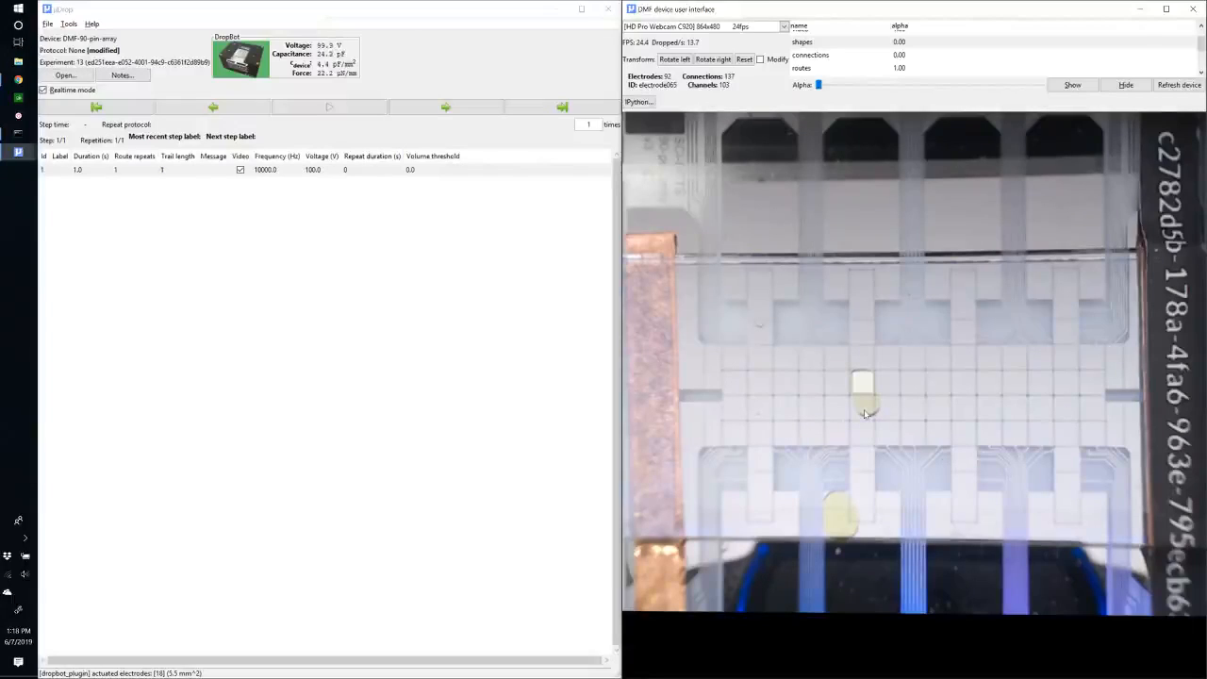
key("Left")
key("Down")
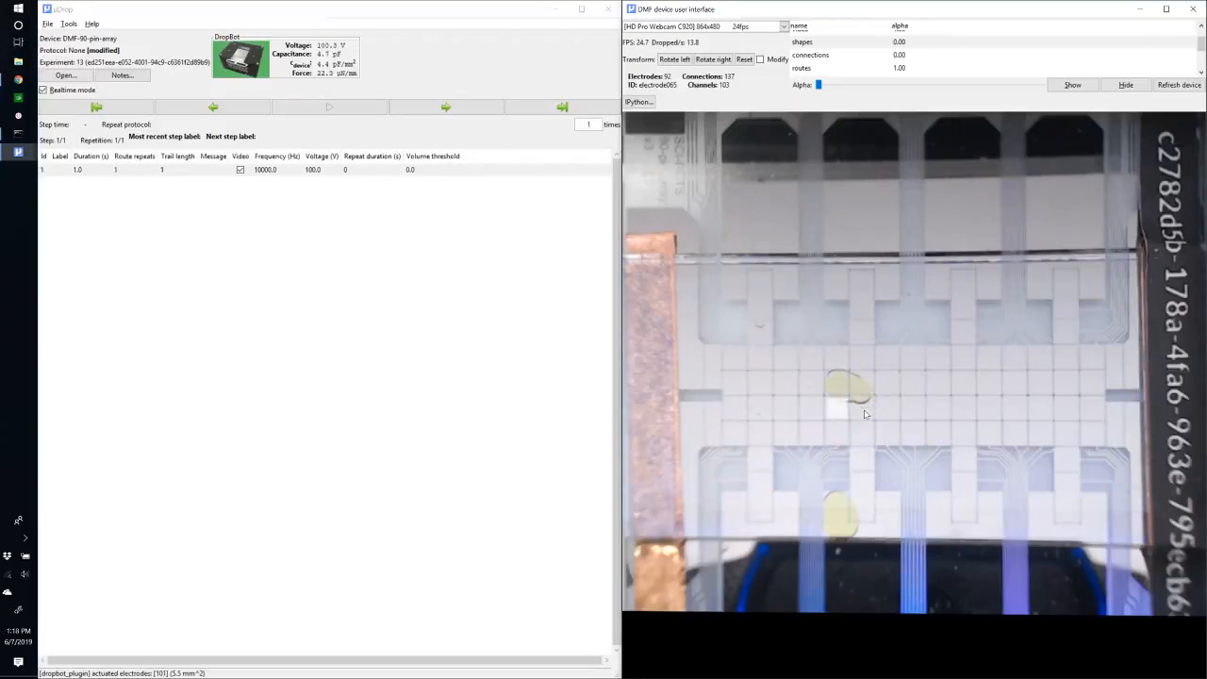
key("Right")
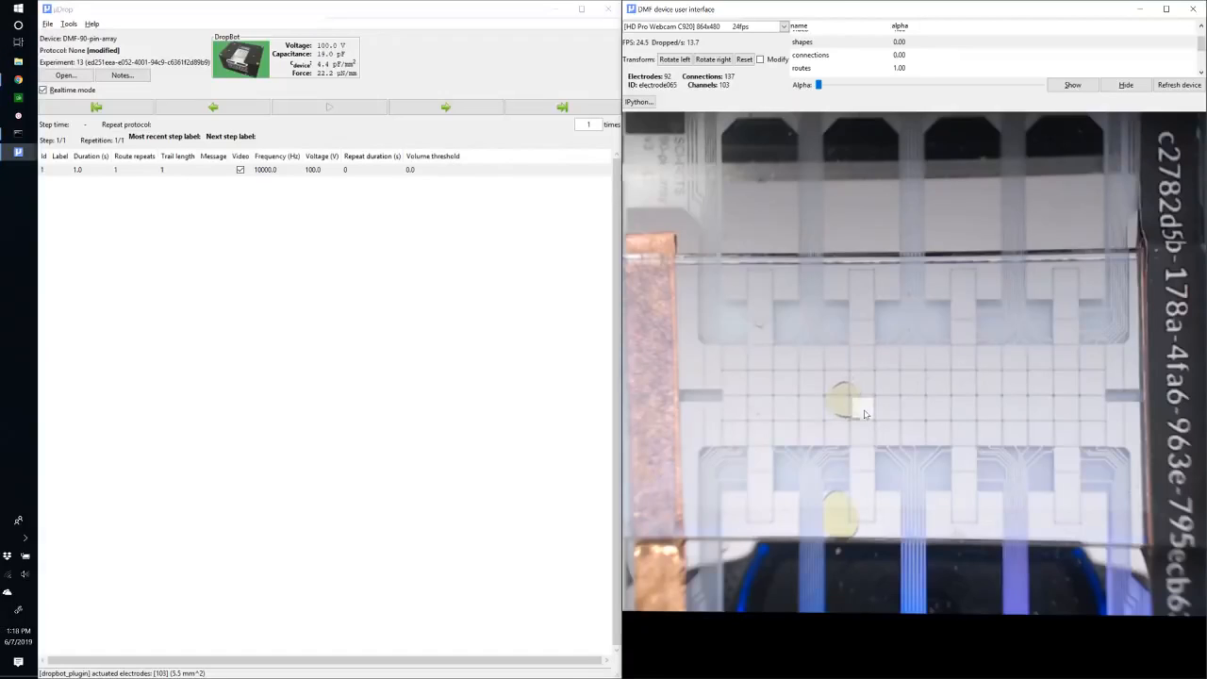
Actuate a row of electrodes to the droplet's right and shift them to pull the droplet rightward.
left_click(921, 412)
left_click(962, 412)
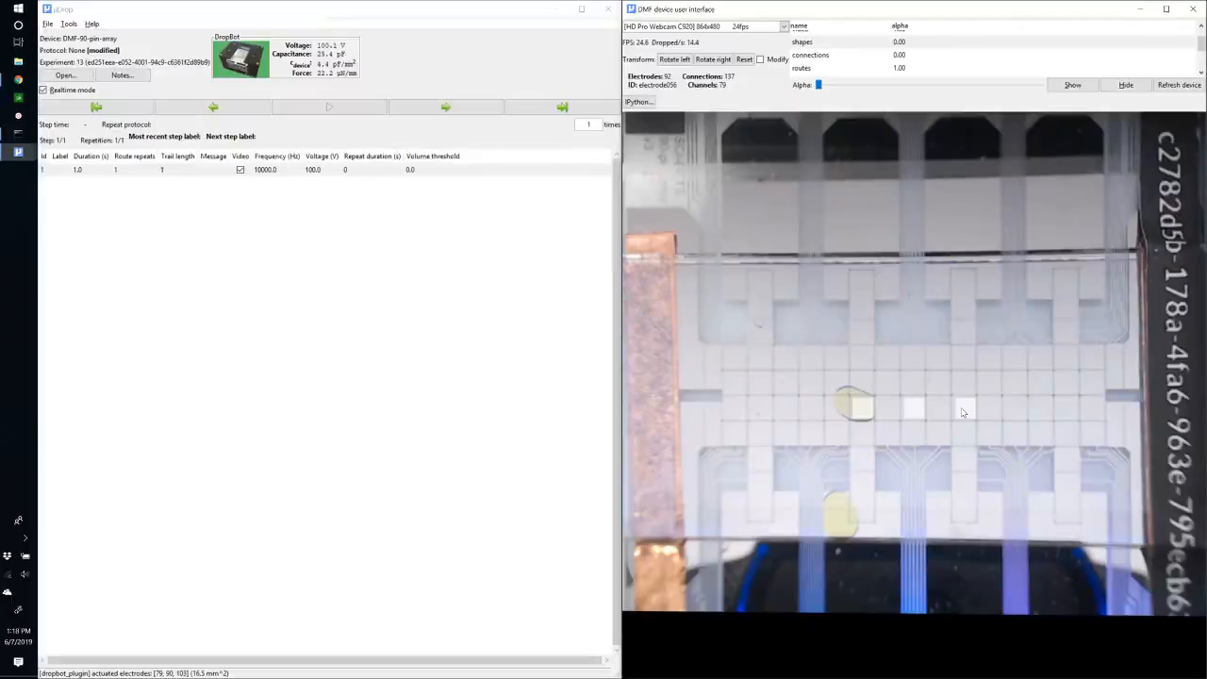
key("Left")
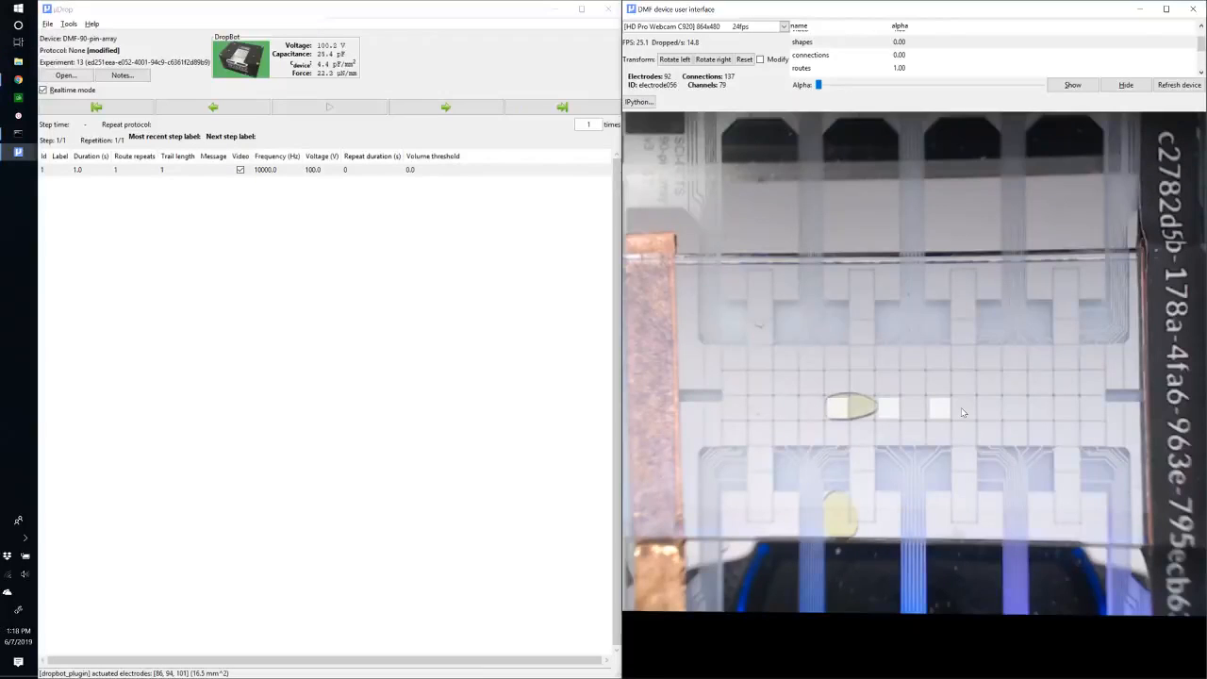
key("Right")
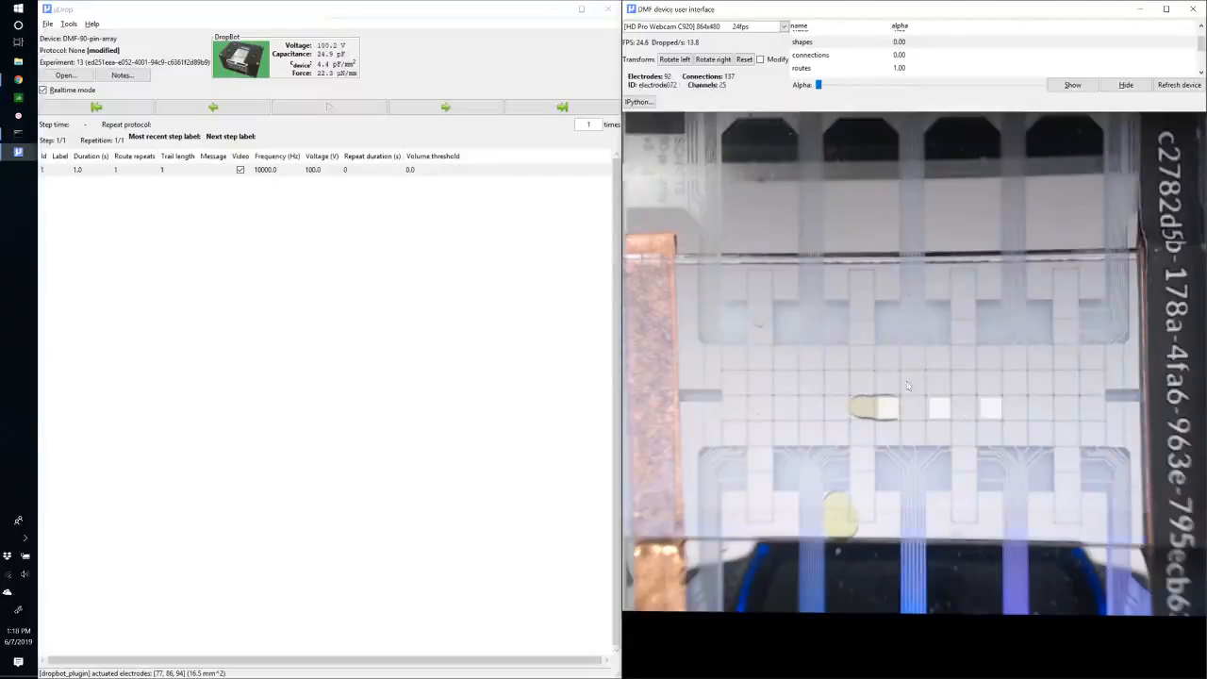
left_click(946, 411)
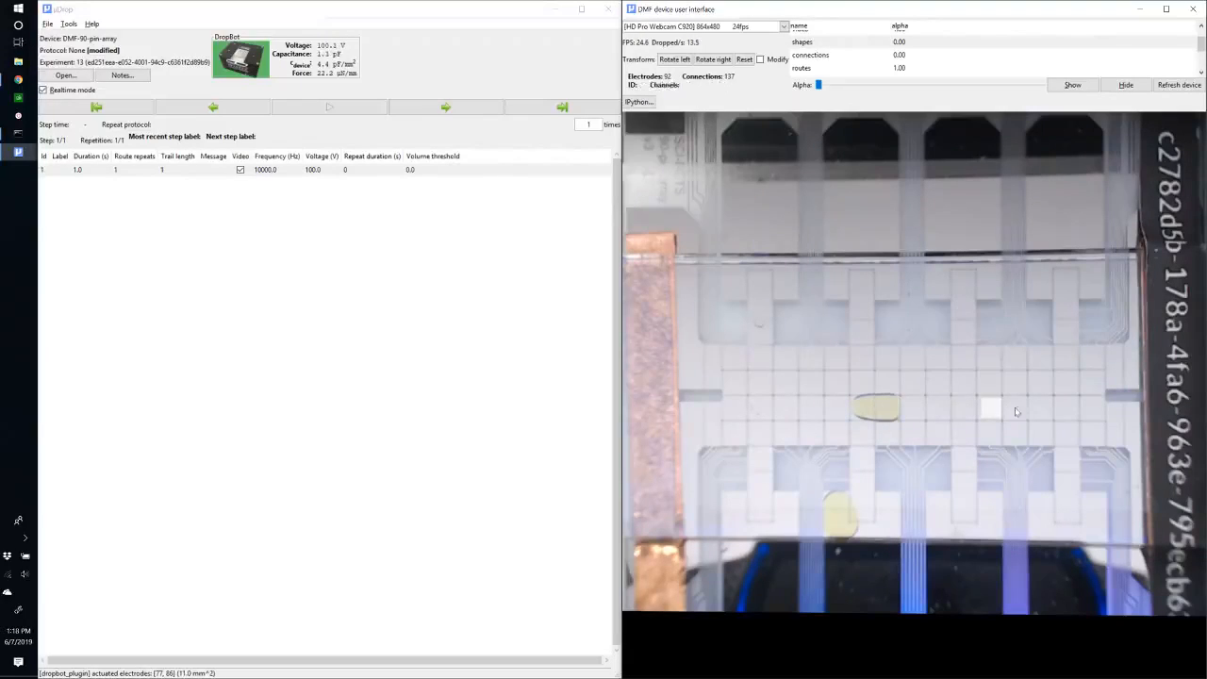
left_click(994, 411)
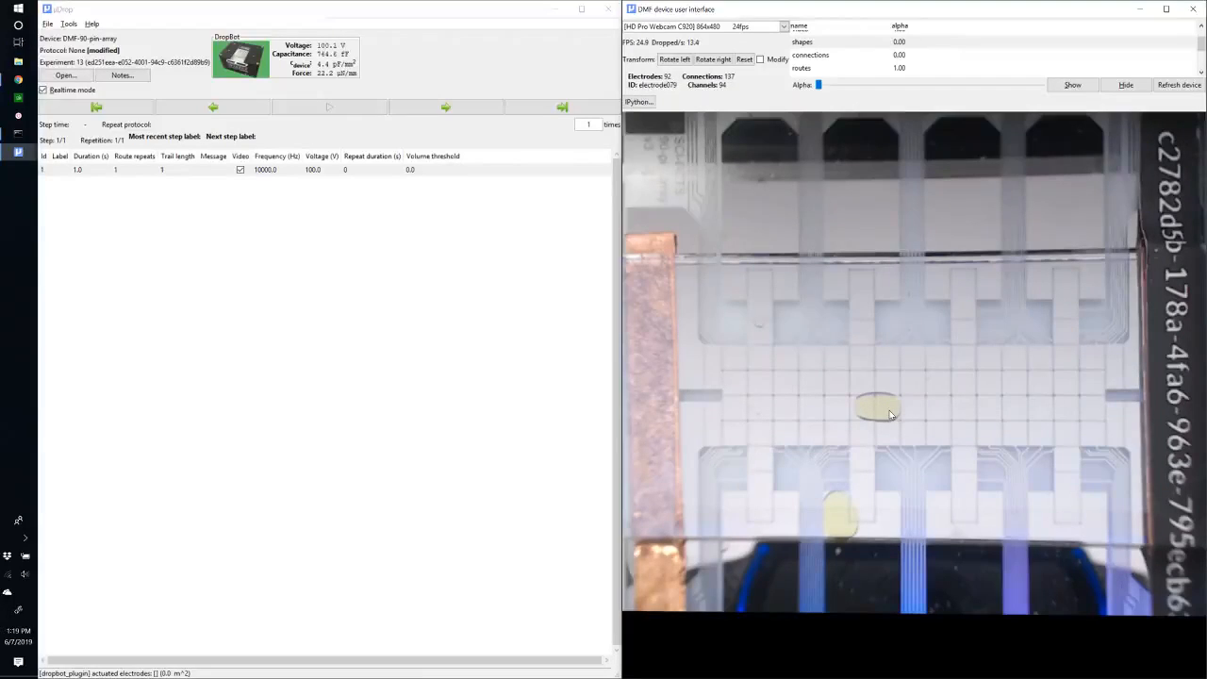
Draw a closed-loop route starting from the droplet's electrode, running right and up.
left_click(890, 412)
mouse_move(890, 413)
left_mouse_down()
mouse_move(863, 411)
mouse_move(863, 385)
mouse_move(916, 384)
mouse_move(916, 355)
mouse_move(940, 356)
mouse_move(940, 411)
mouse_move(894, 413)
left_mouse_up()
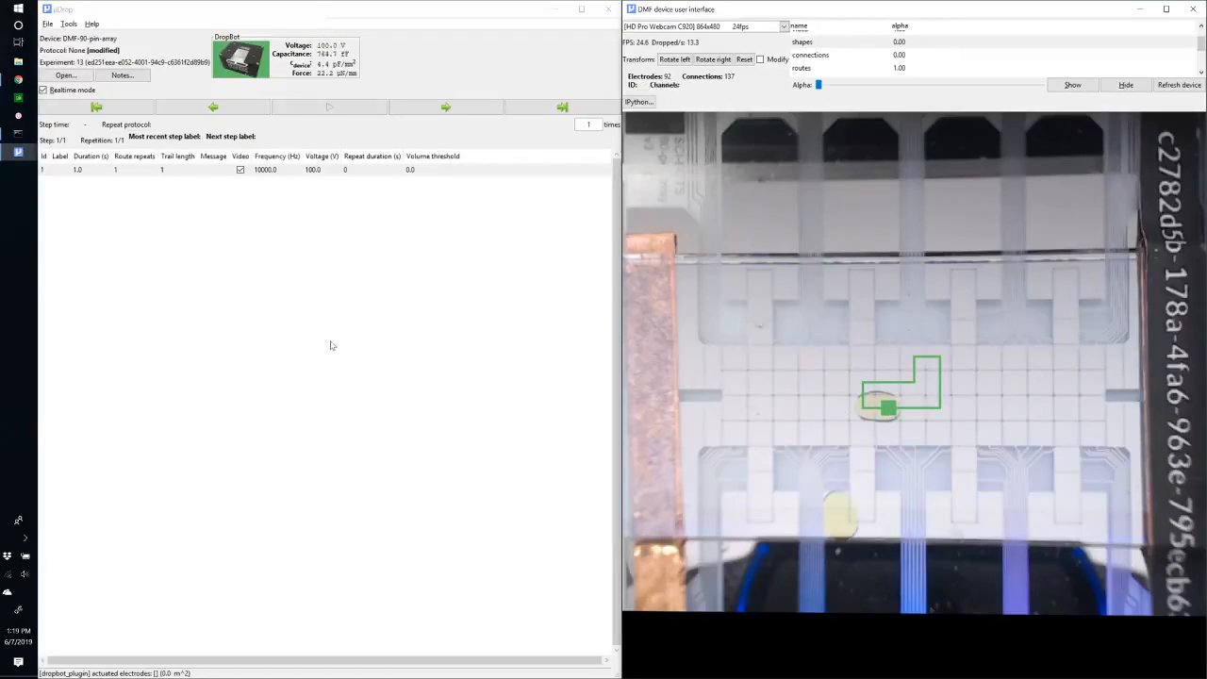
Try to set the step's route repeats to 15.
left_click(133, 171)
left_click(133, 170)
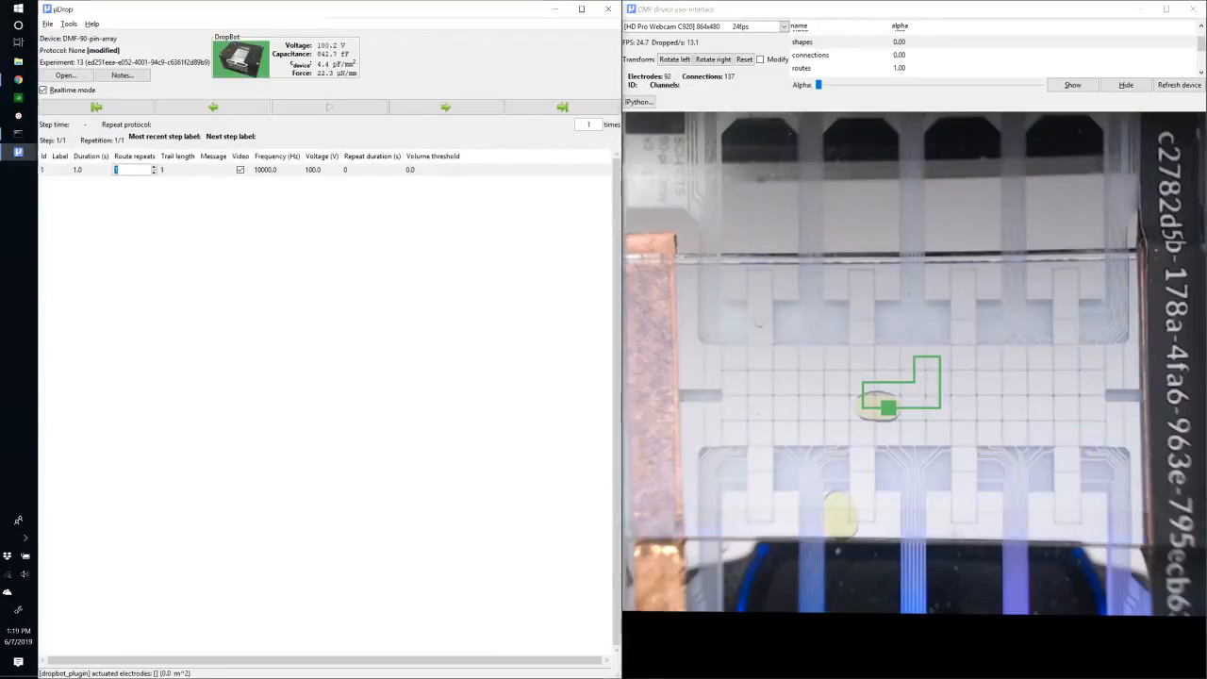
left_click(133, 174)
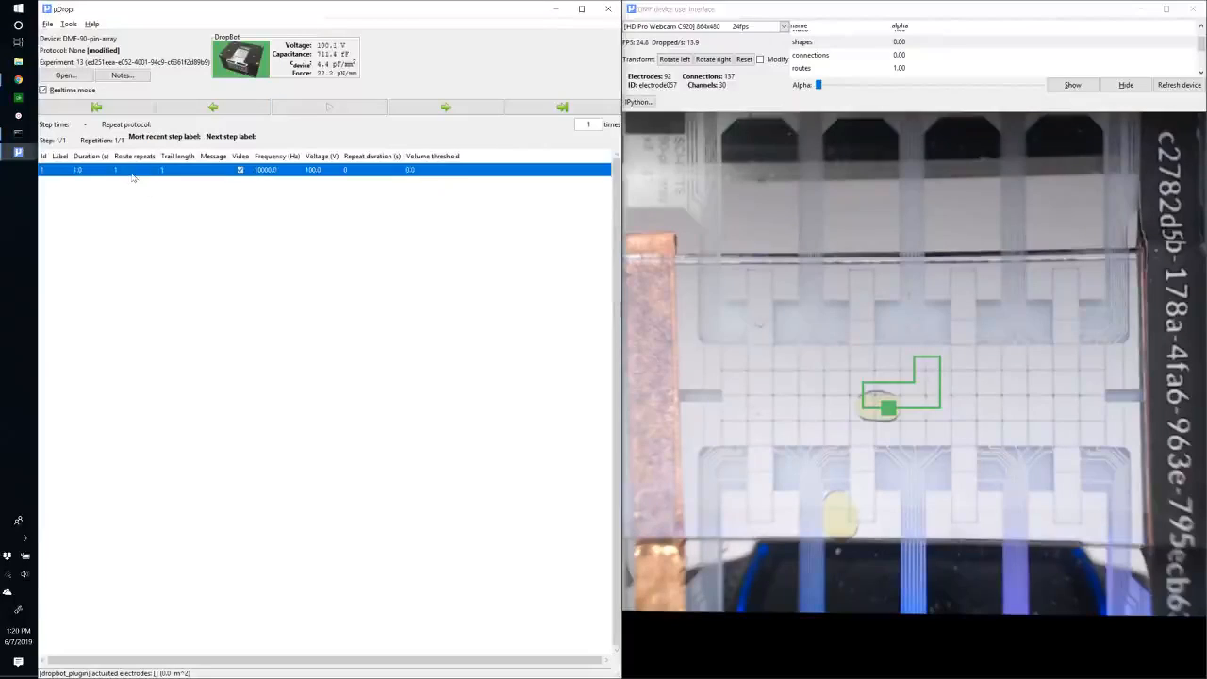
type("115")
key("Return")
Run the protocol and decline starting a new experiment.
left_click(334, 106)
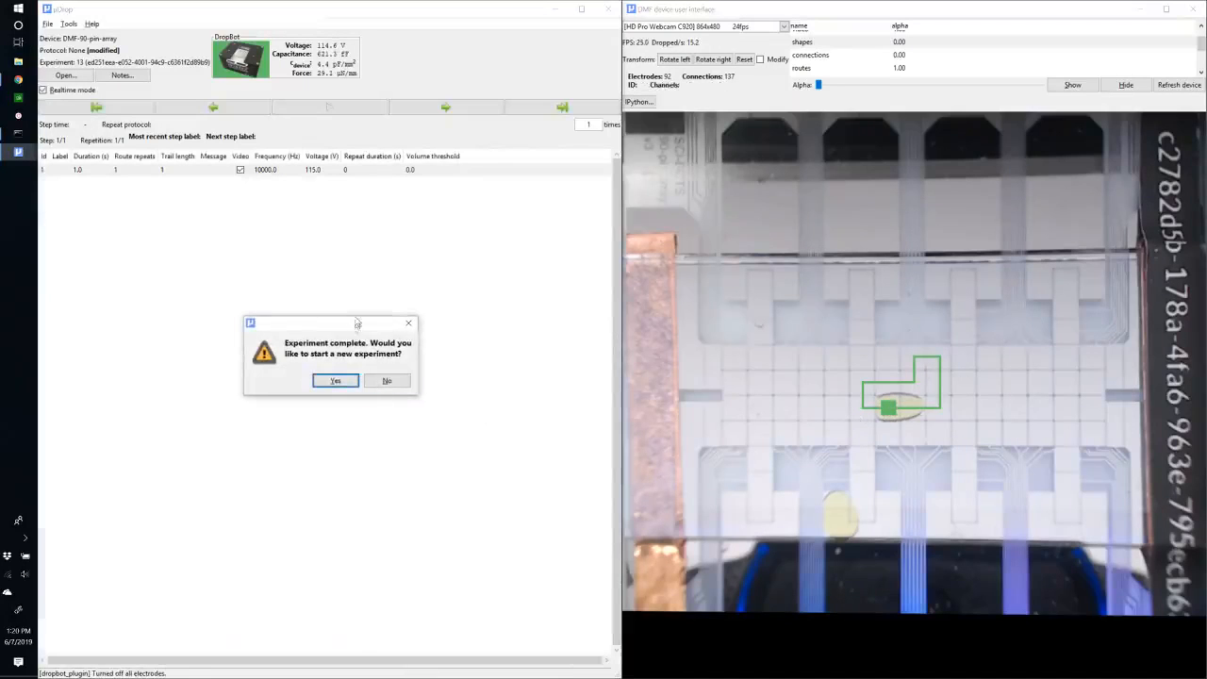
left_click_drag(354, 326, 316, 255)
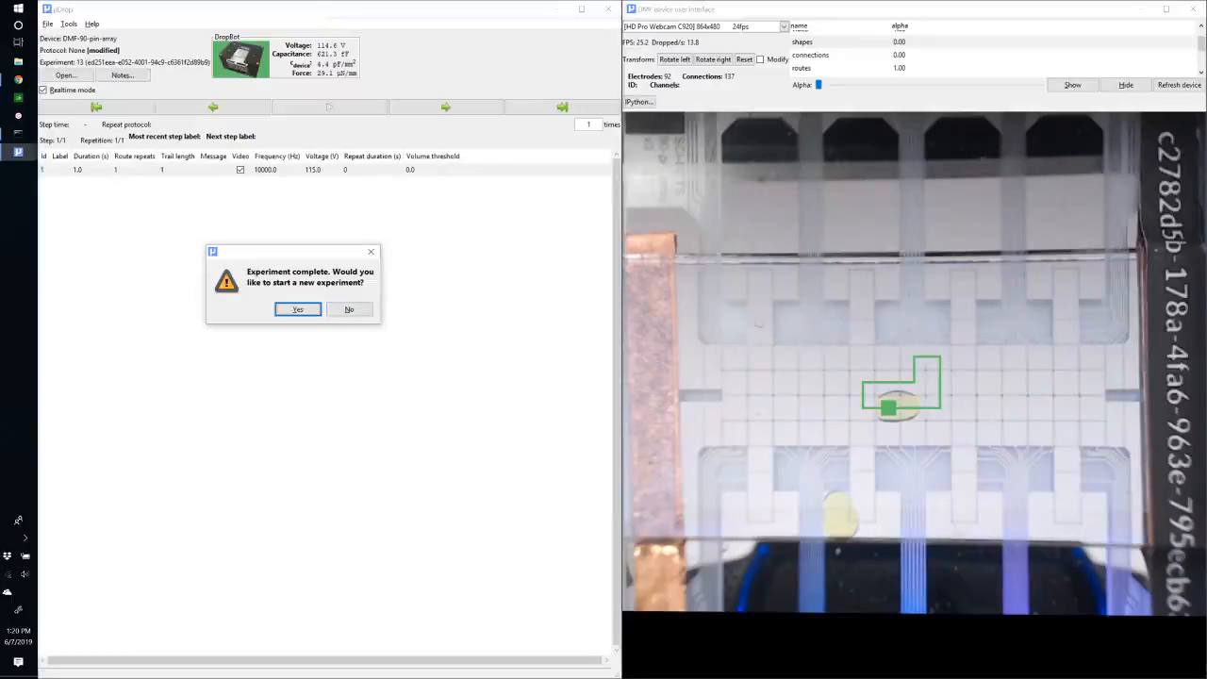
left_click(349, 311)
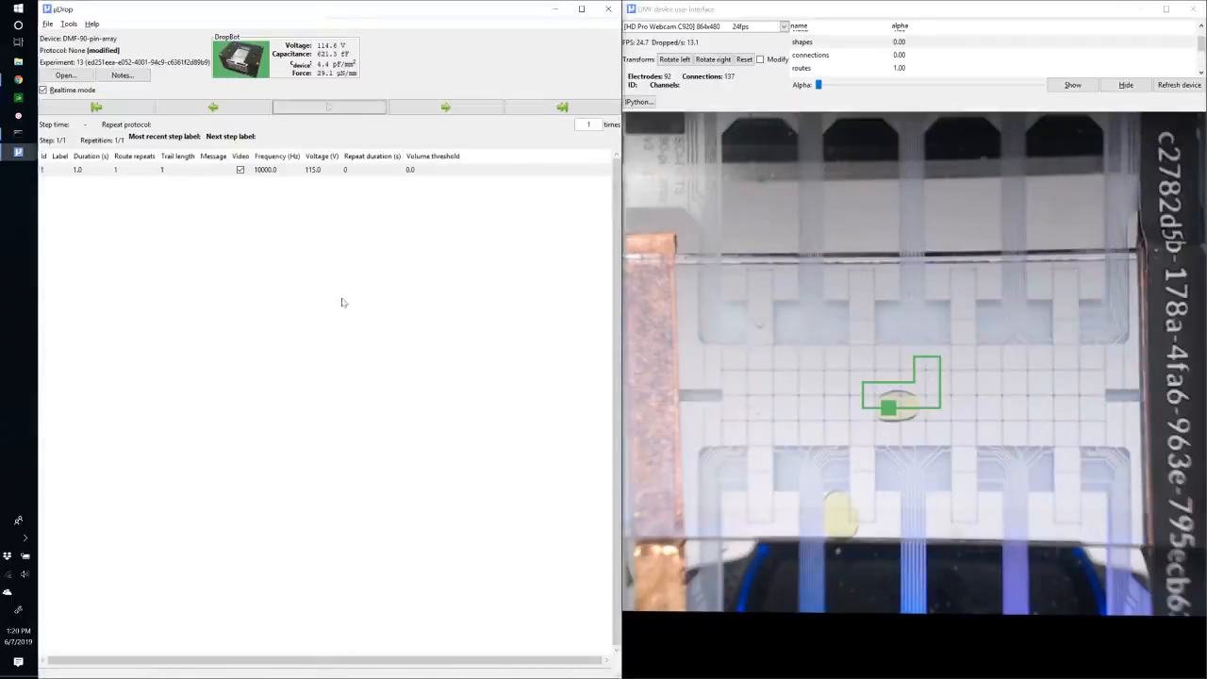
Set the step's route repeats to 100.
left_click(128, 170)
key("Return")
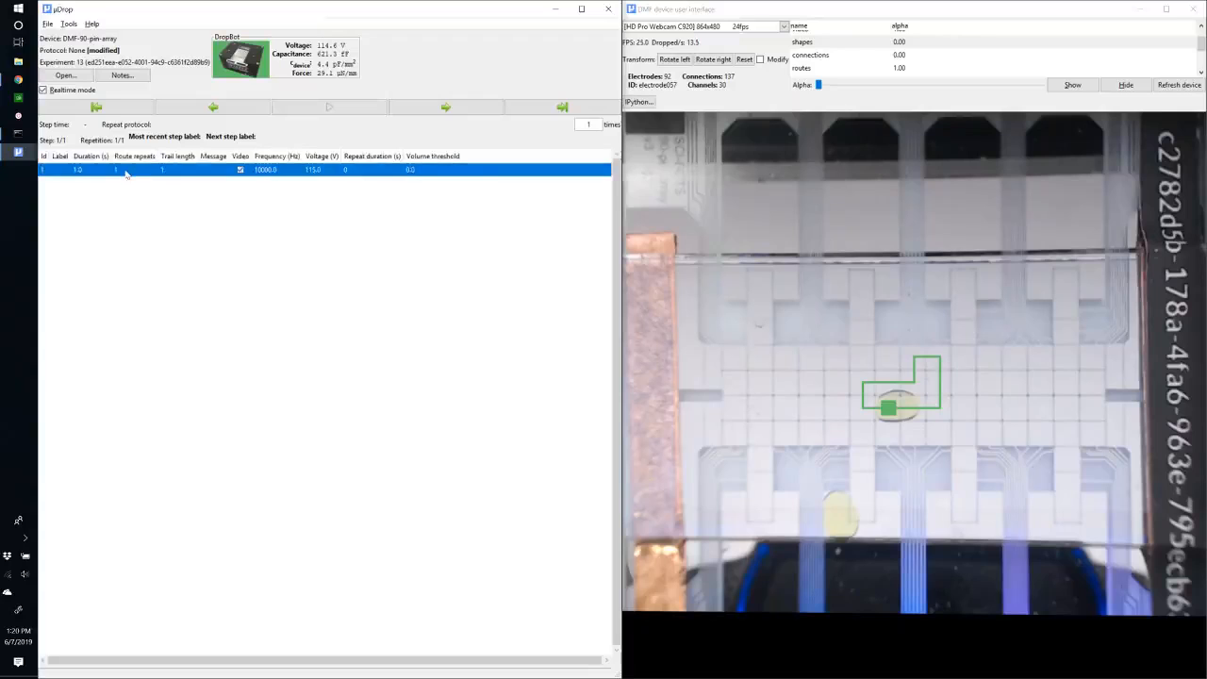
left_click(133, 171)
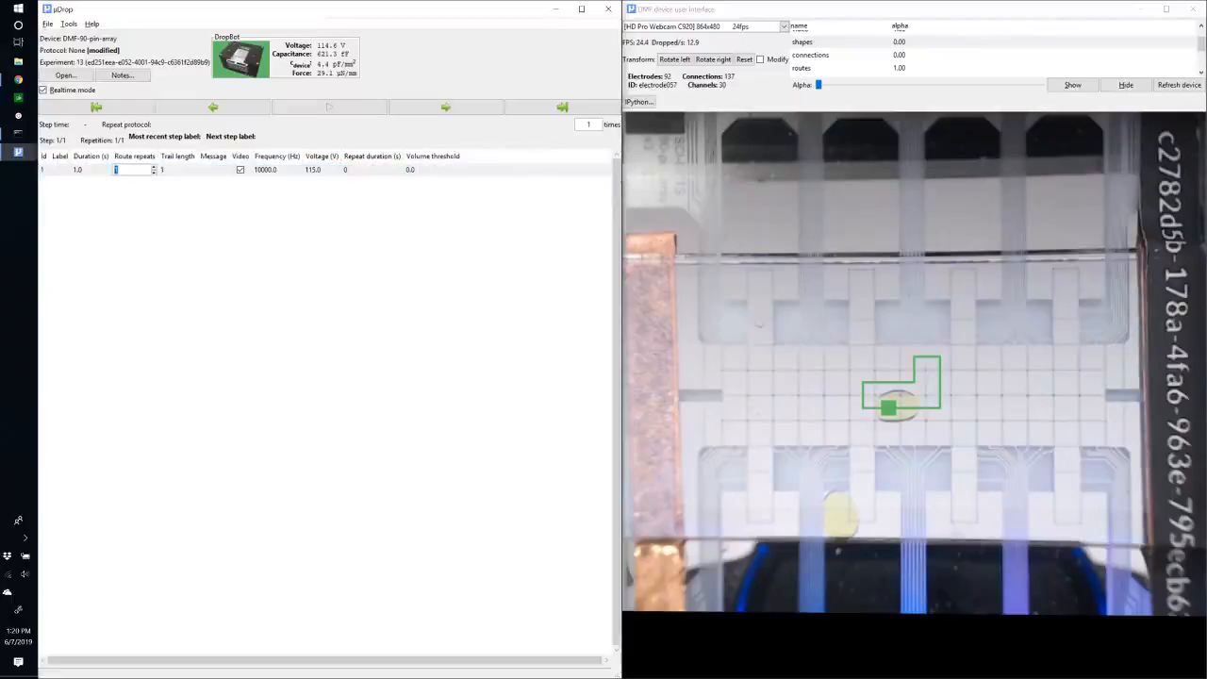
type("00")
key("Return")
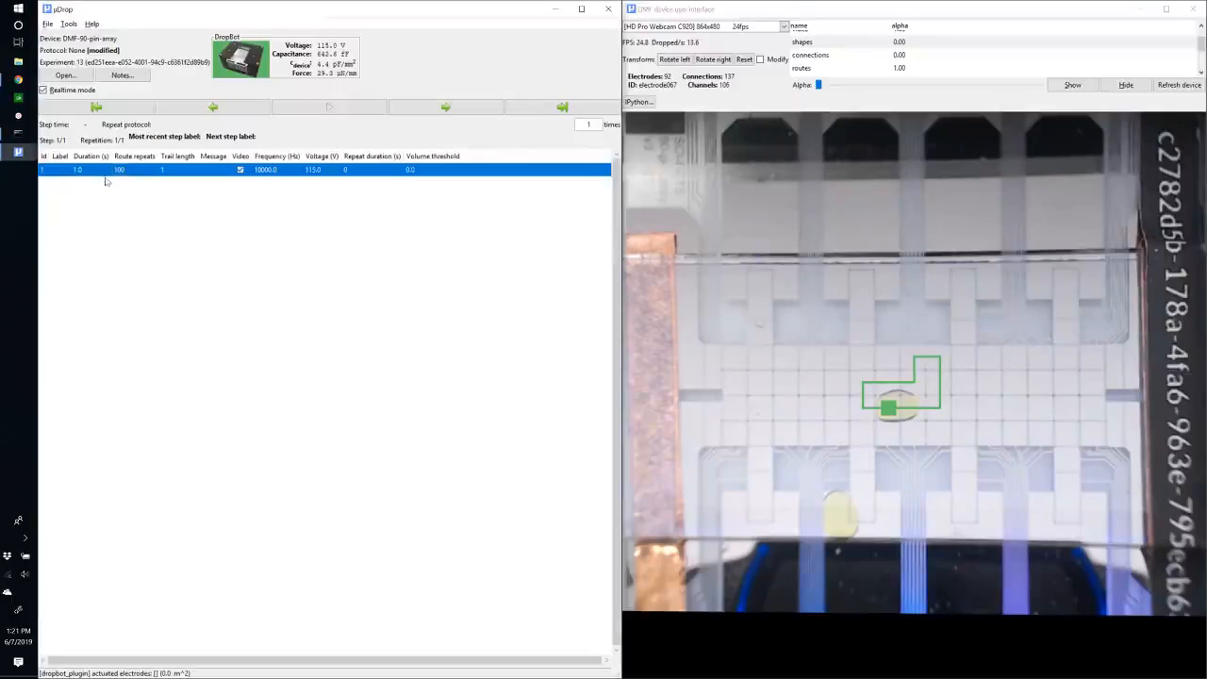
key("d")
left_click(52, 184)
left_click(44, 186)
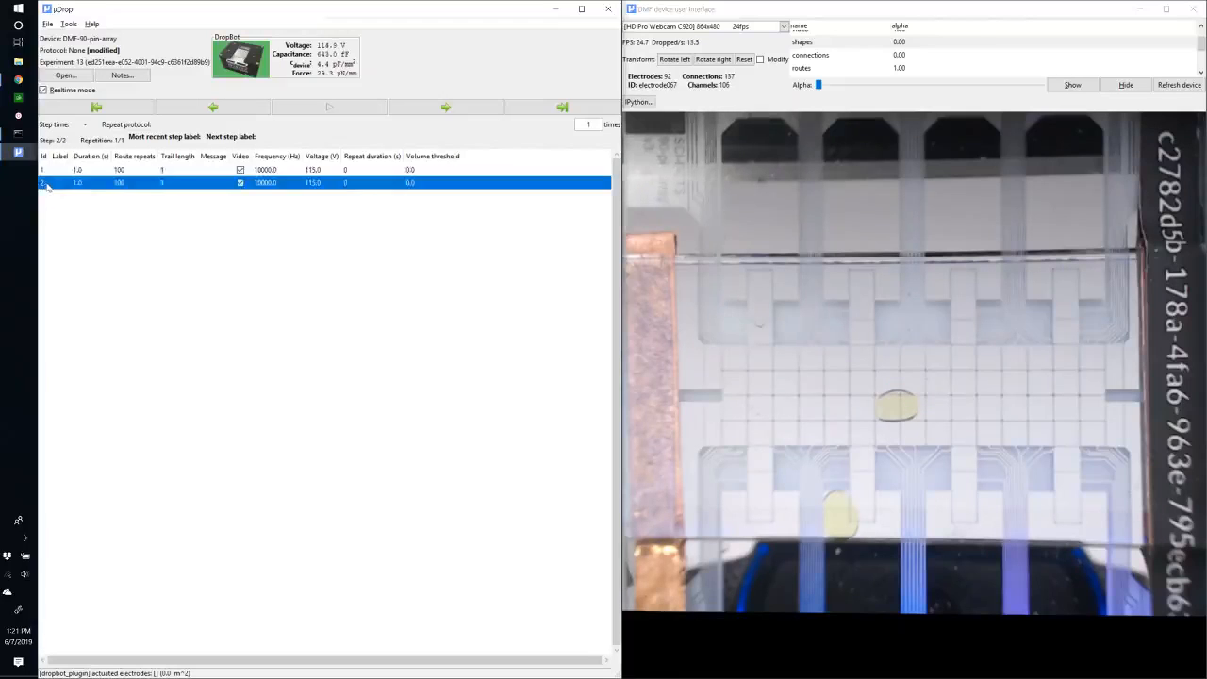
key("Delete")
Reset the step's route repeats to 1.
left_click(145, 172)
left_click(138, 171)
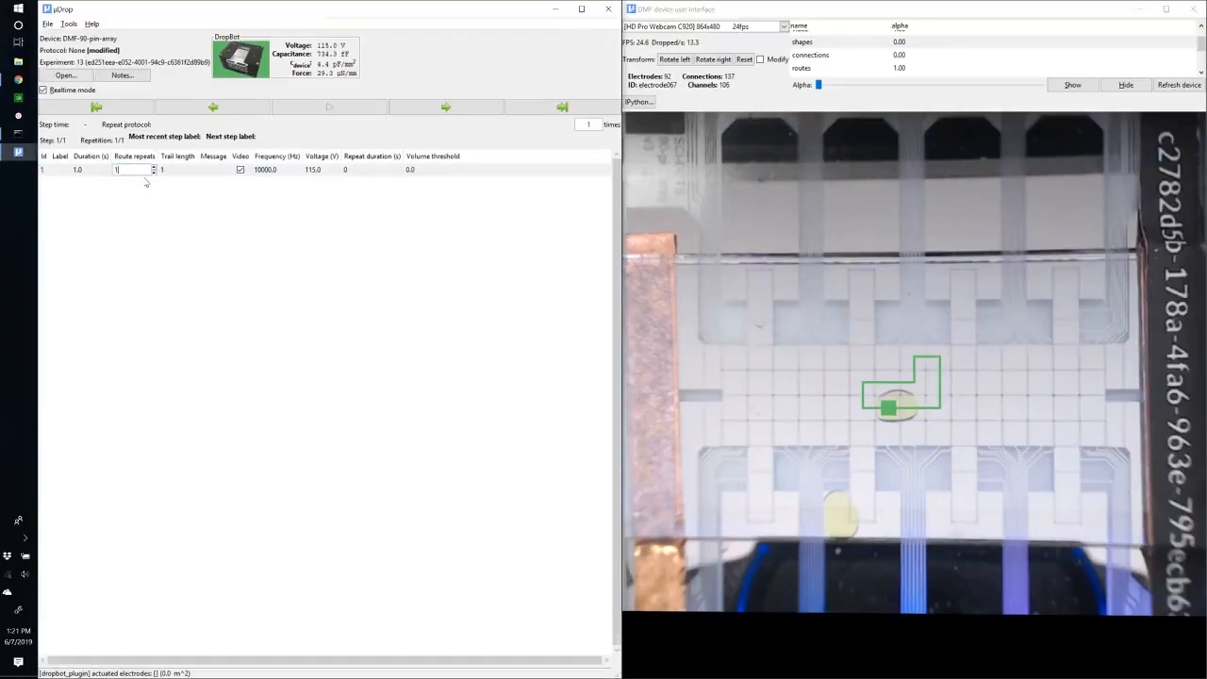
key("Return")
Set the step's repeat duration to 15 seconds.
left_click(386, 174)
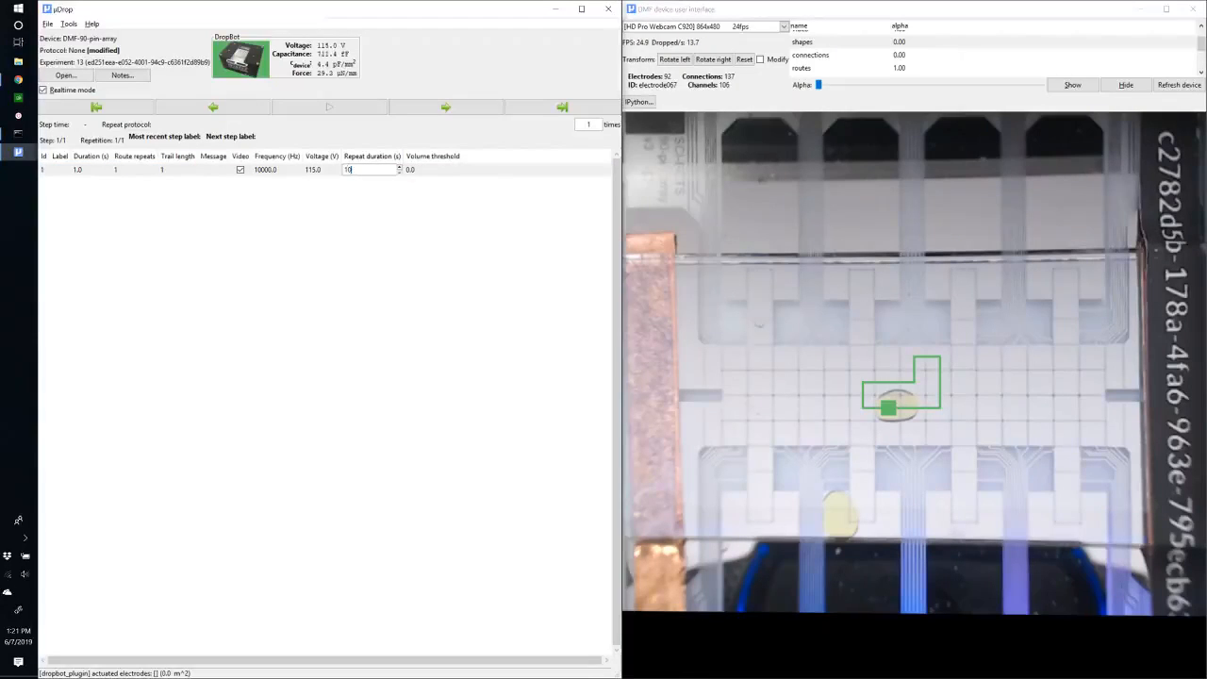
key("Return")
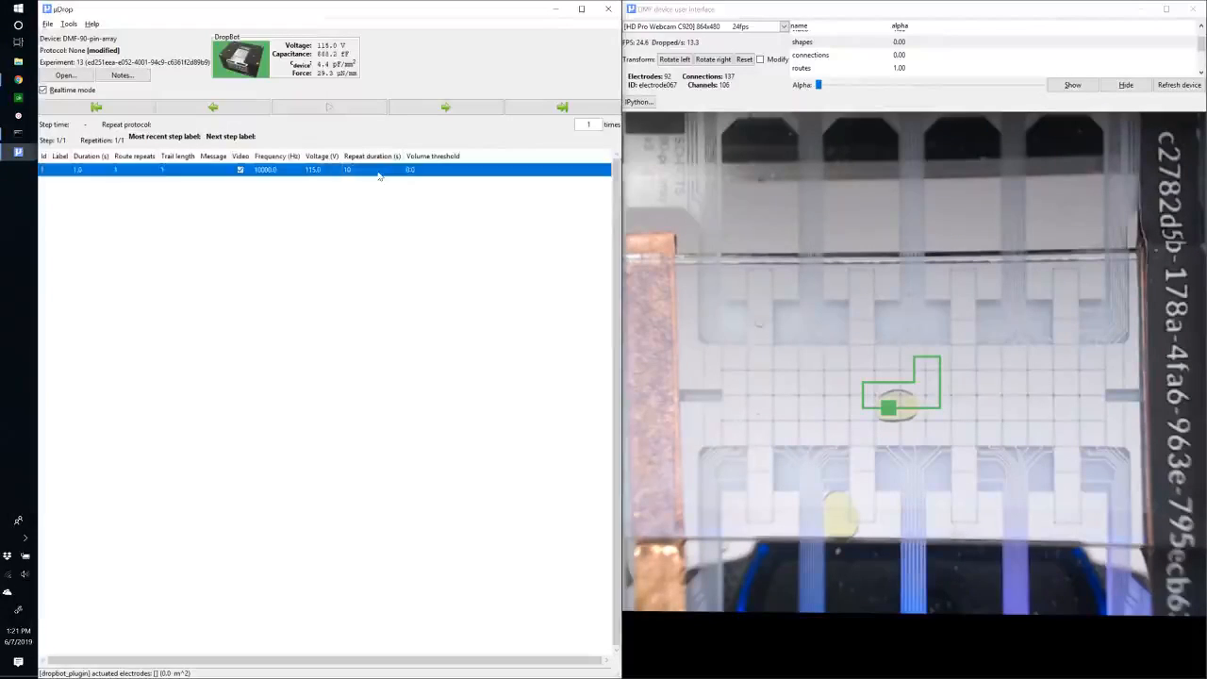
left_click(379, 175)
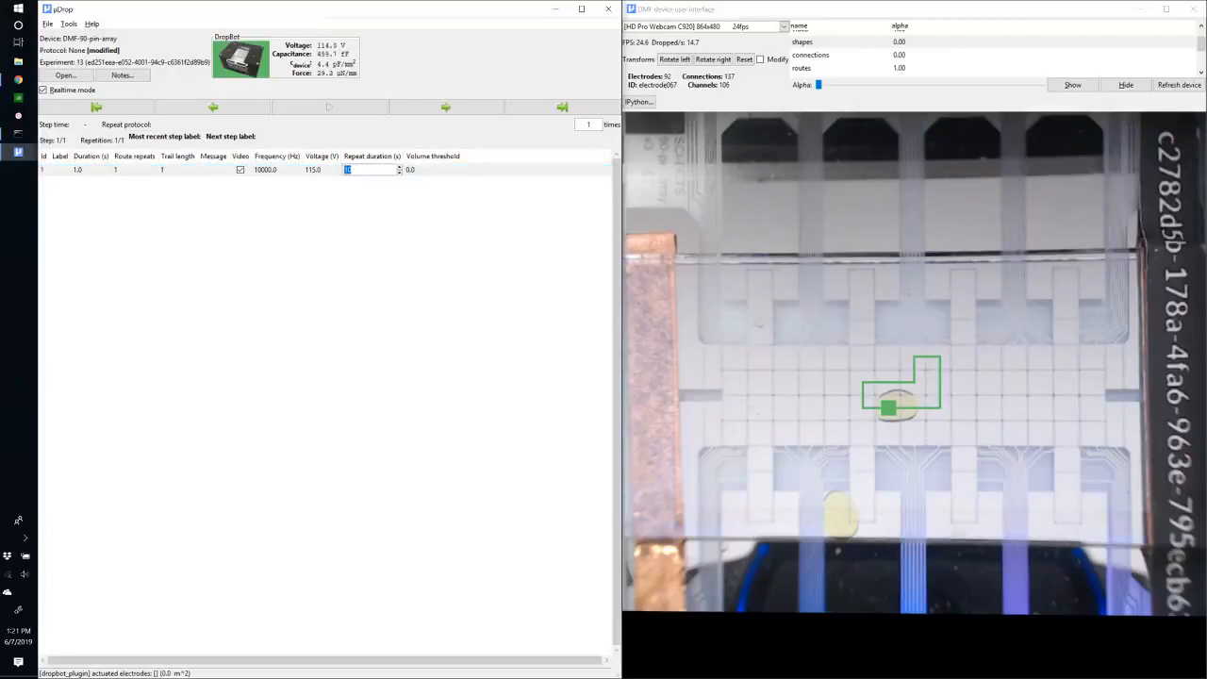
type("30")
key("Return")
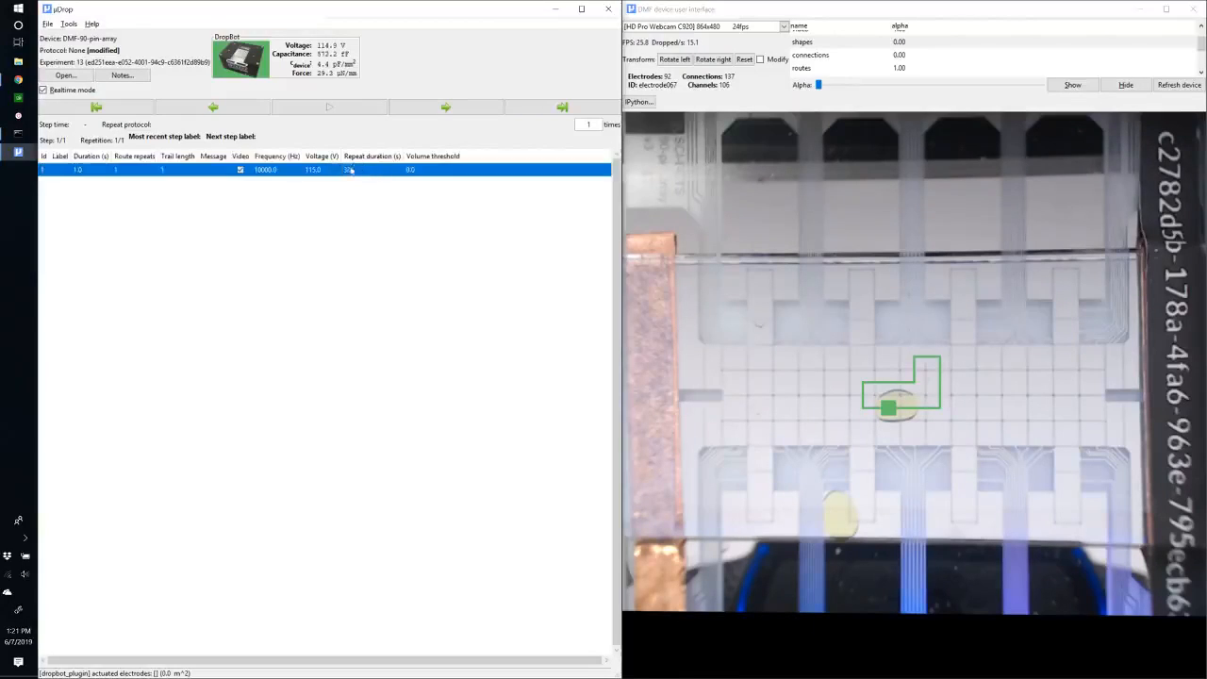
left_click(354, 168)
type("15")
key("Return")
Run the protocol again and decline starting a new experiment.
left_click(356, 112)
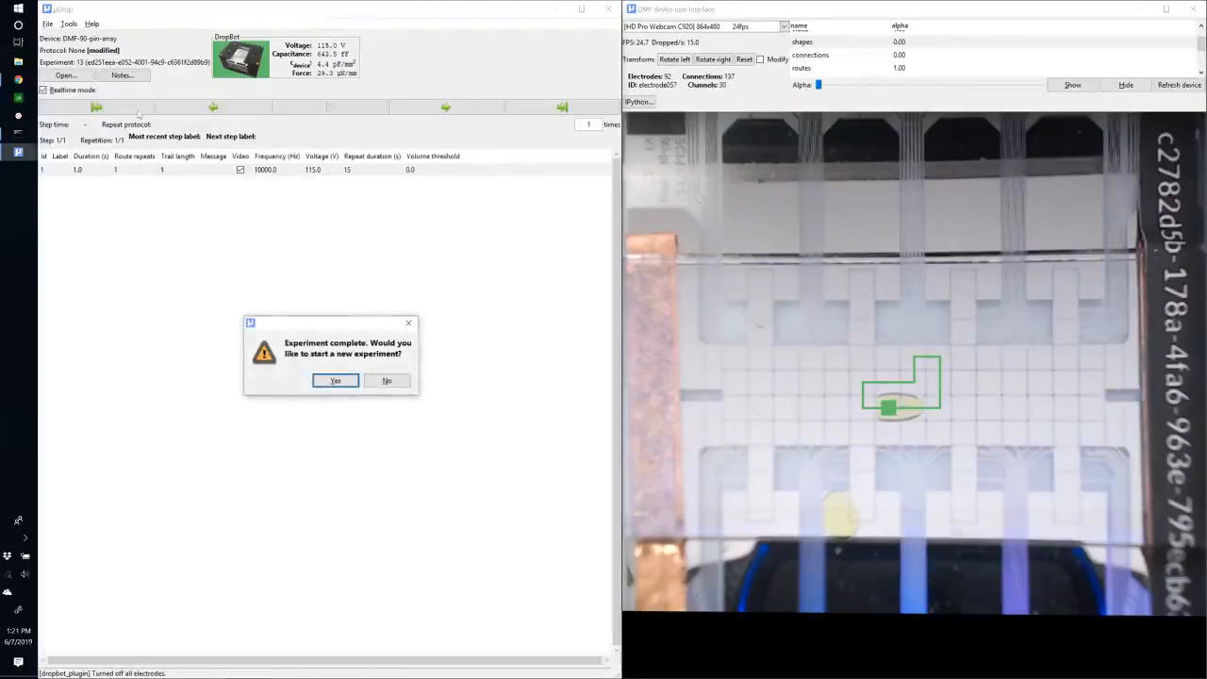
left_click(387, 380)
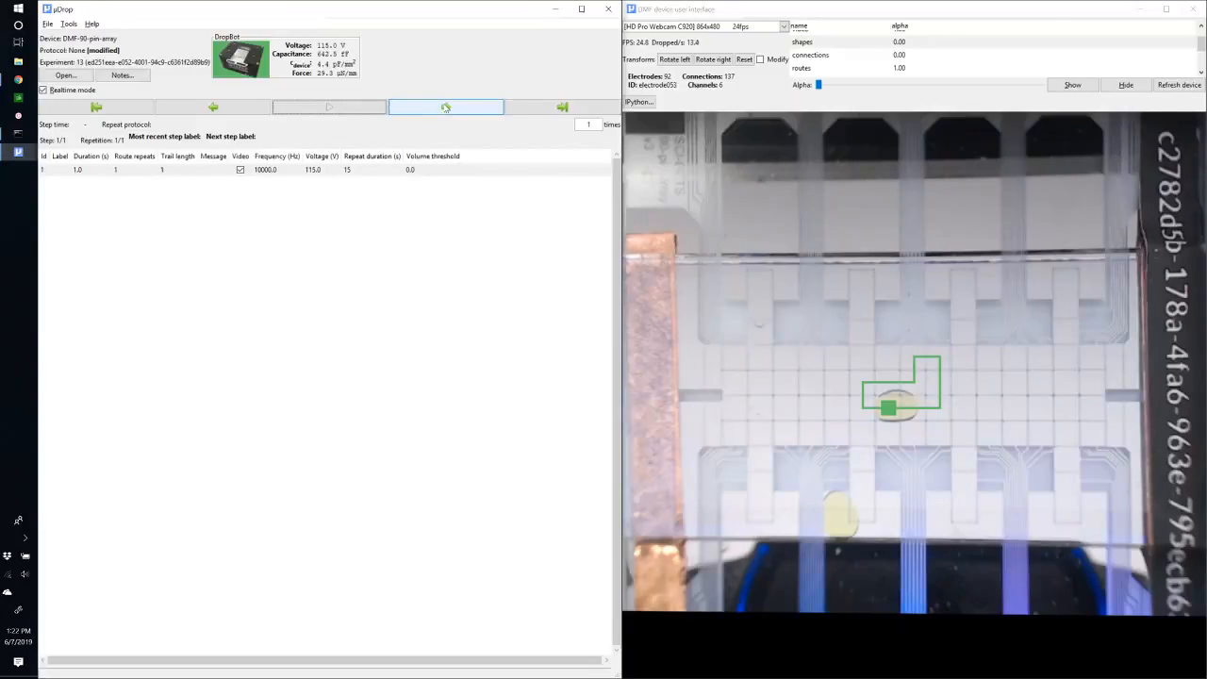
Add a second protocol step and return to the first step.
left_click(445, 108)
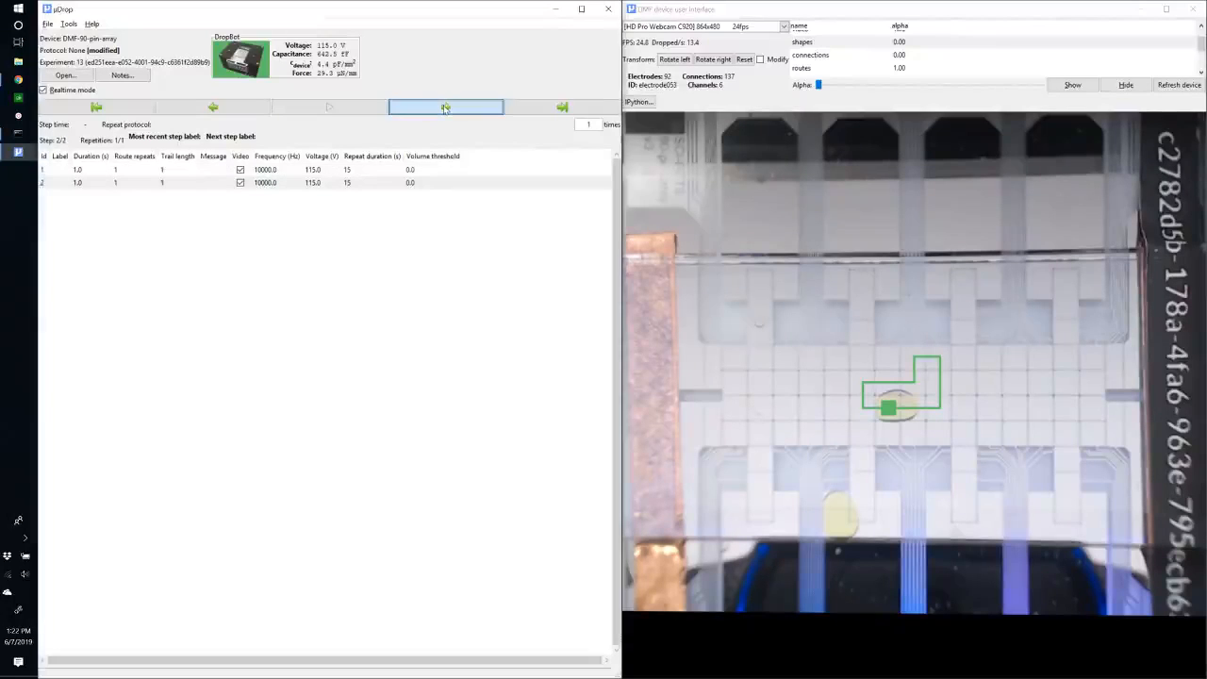
left_click(45, 185)
left_click(45, 172)
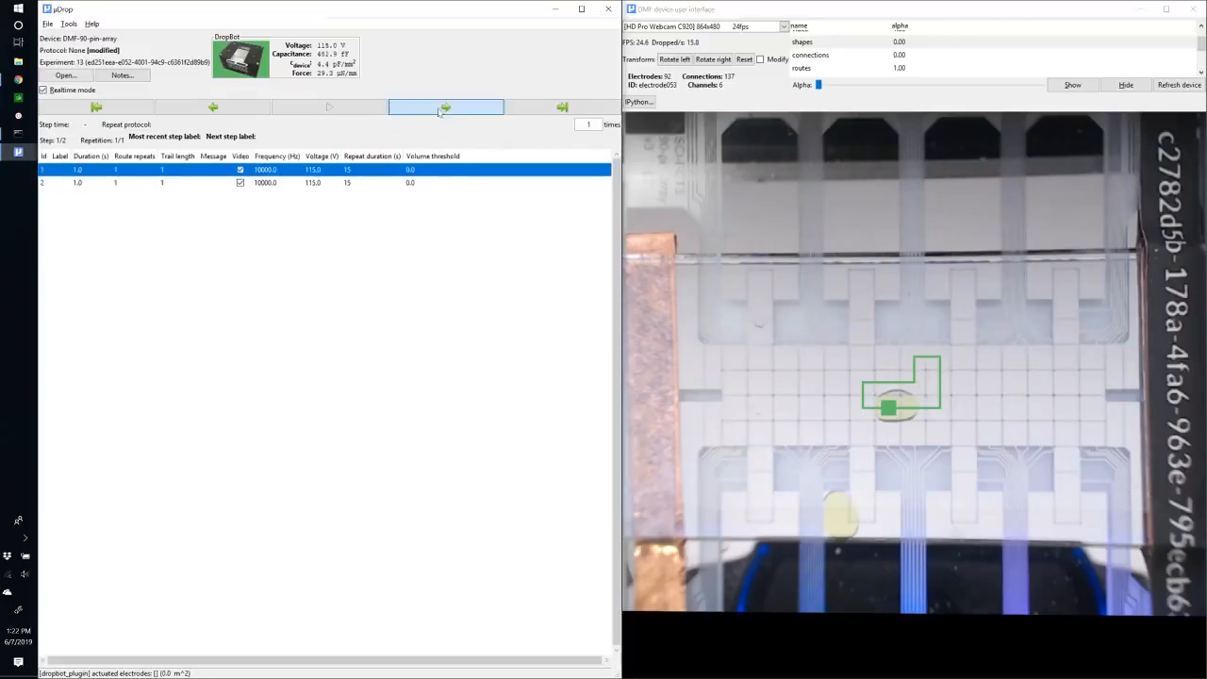
Step back and forth through the protocol steps, jumping to the first and last steps.
left_click(486, 111)
left_click(451, 109)
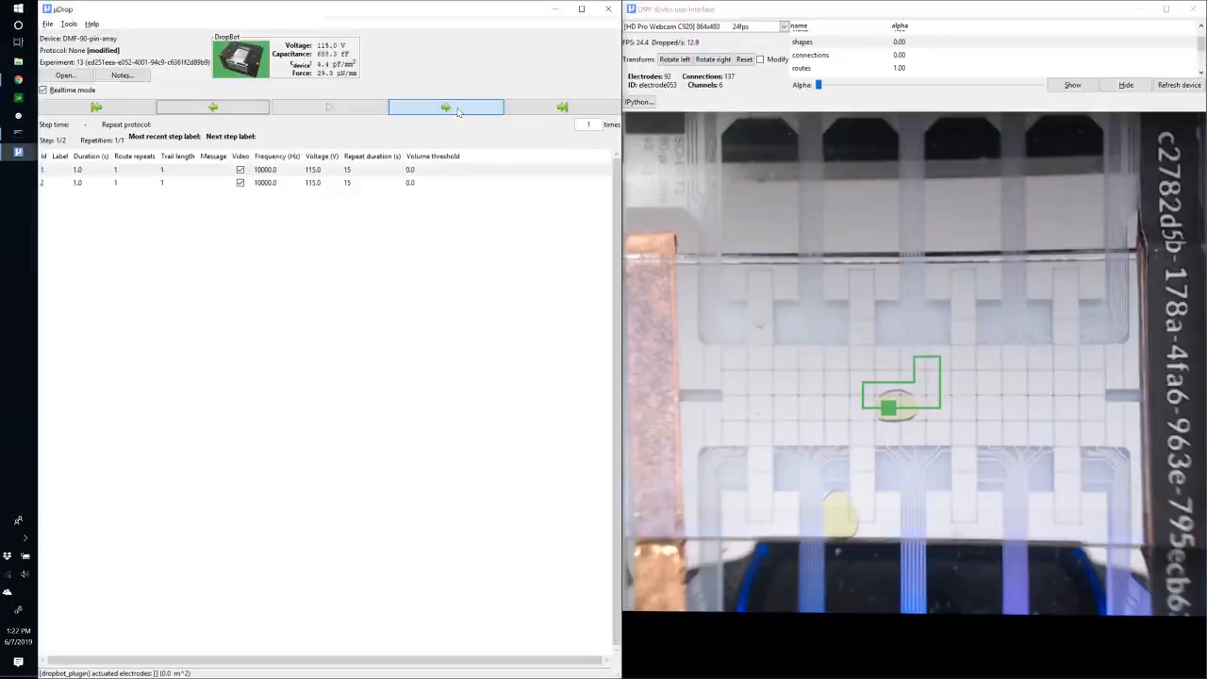
left_click(458, 112)
left_click(247, 111)
left_click(452, 112)
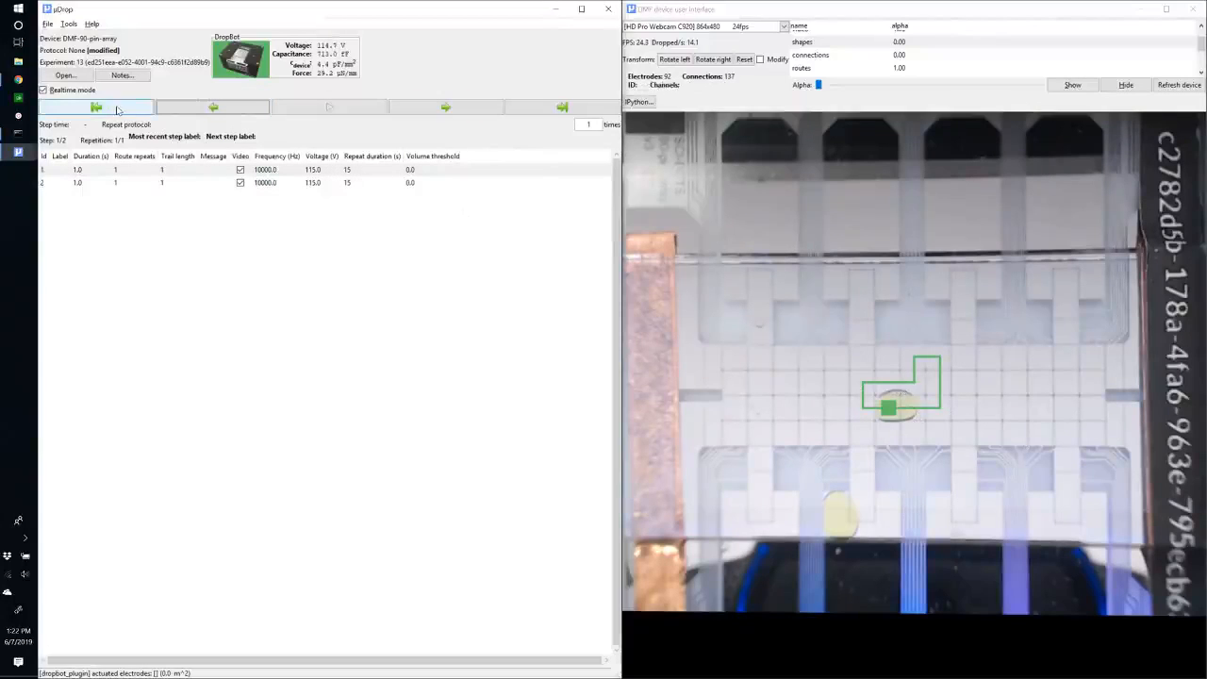
left_click(599, 117)
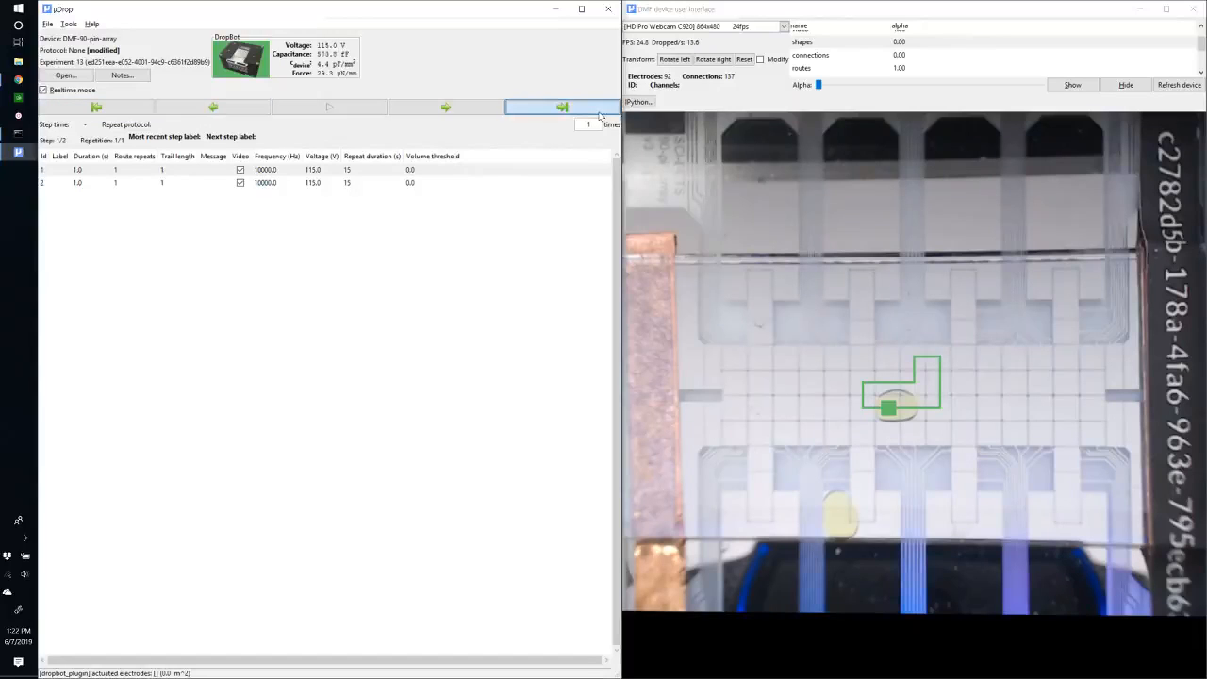
left_click(158, 110)
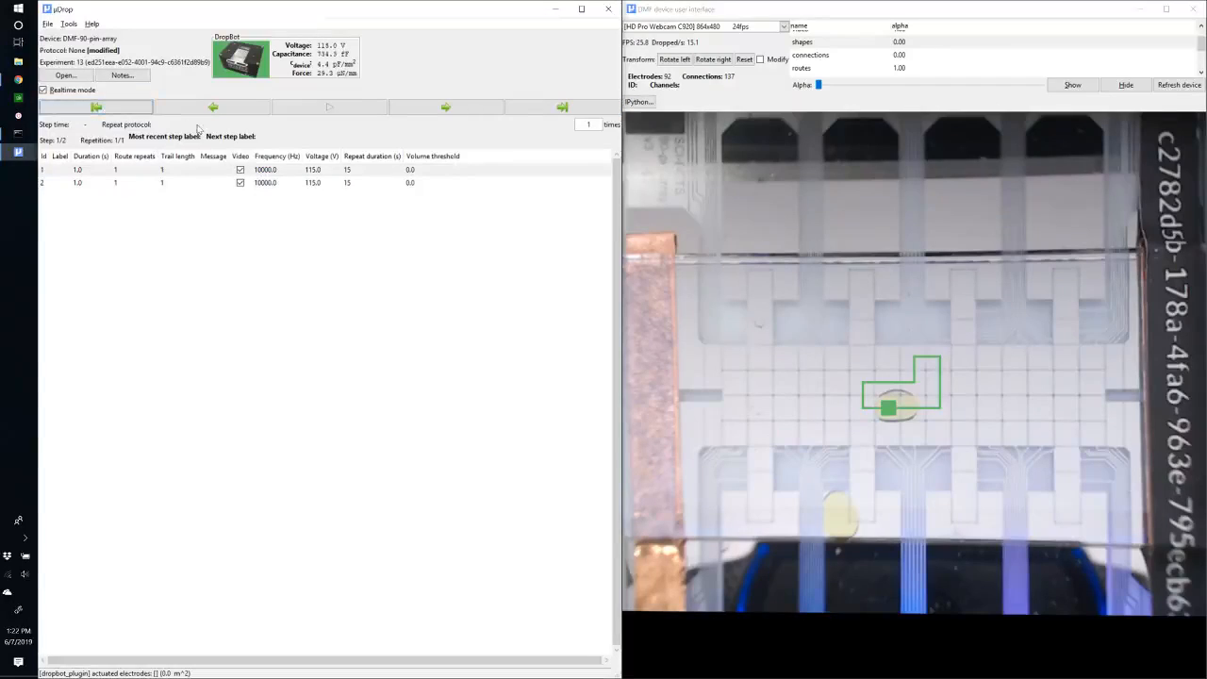
Set the second protocol step's voltage to 105 V.
left_click(43, 182)
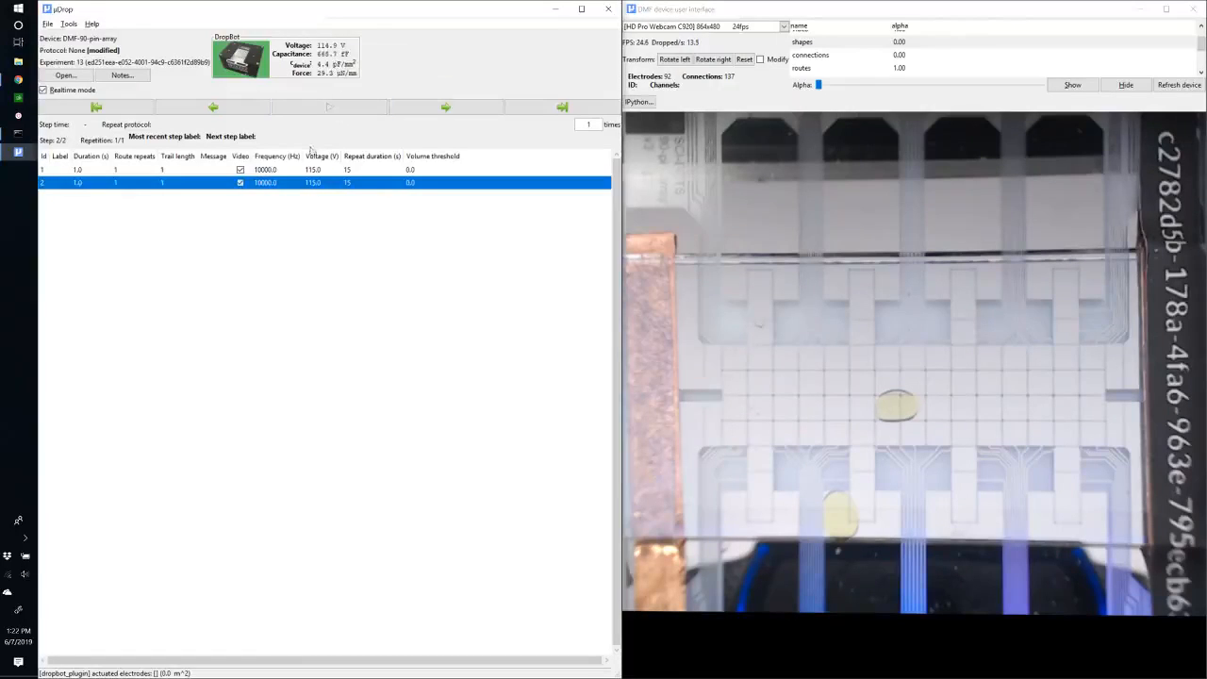
left_click(320, 185)
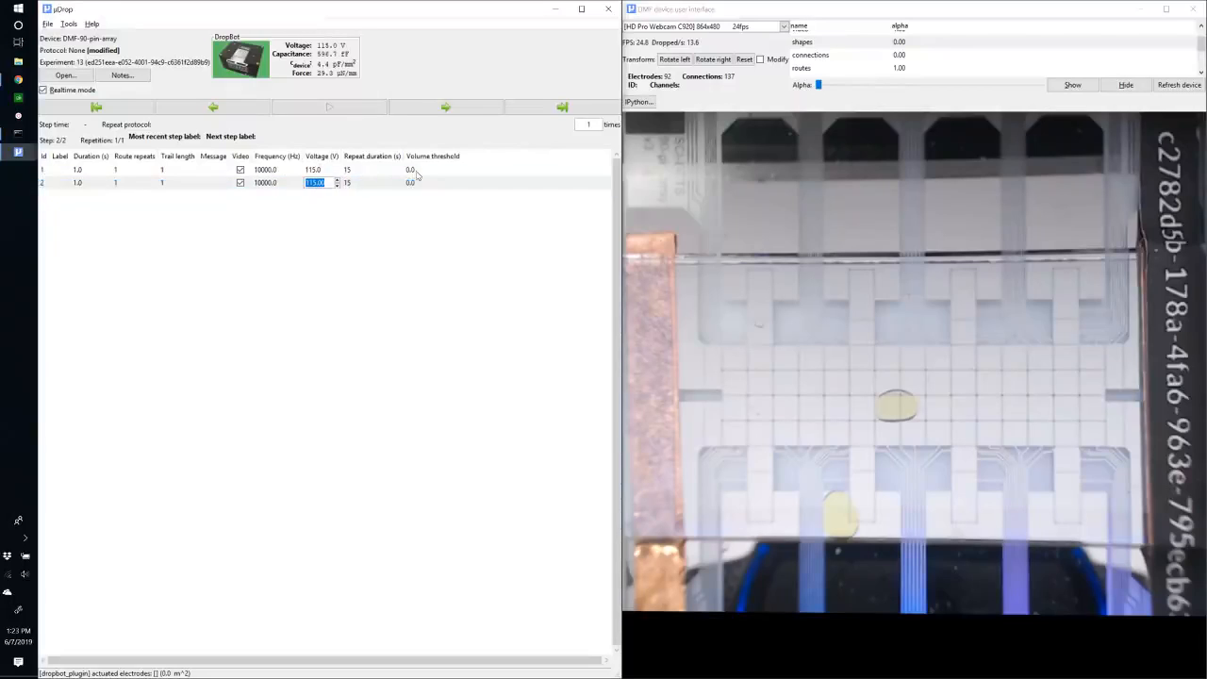
type("105")
key("Return")
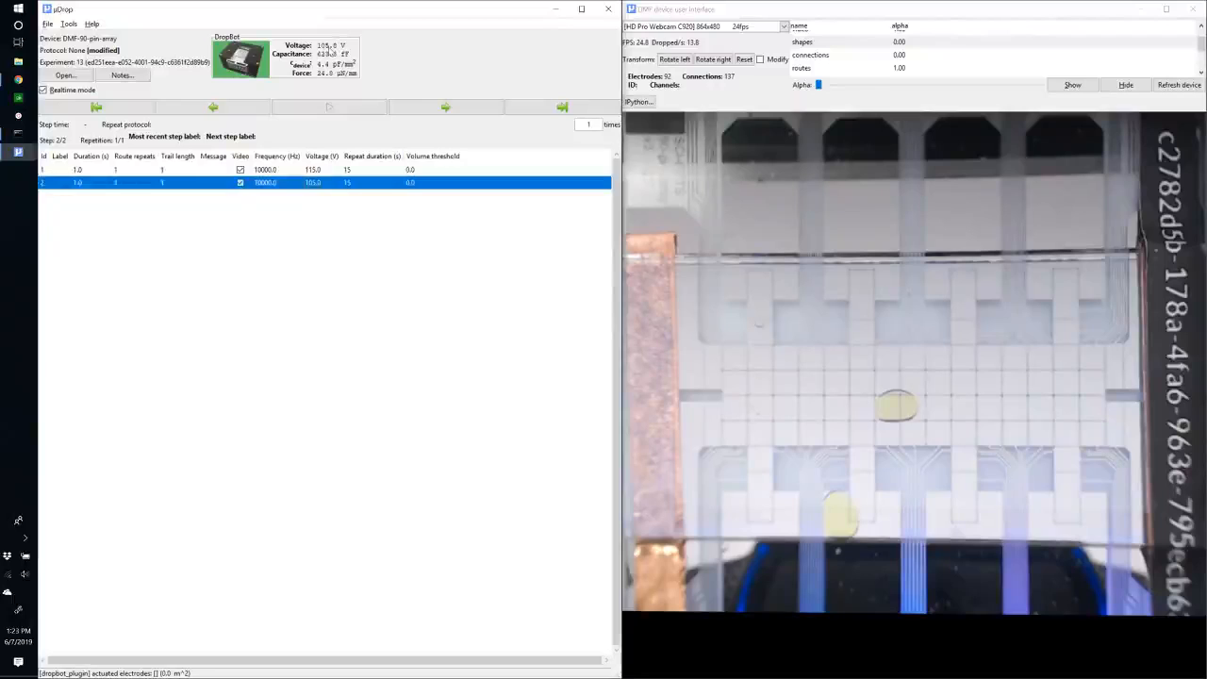
Draw the second step's route from the droplet leftward to an electrode near the chip's left side, clearing an earlier attempt.
left_click(317, 170)
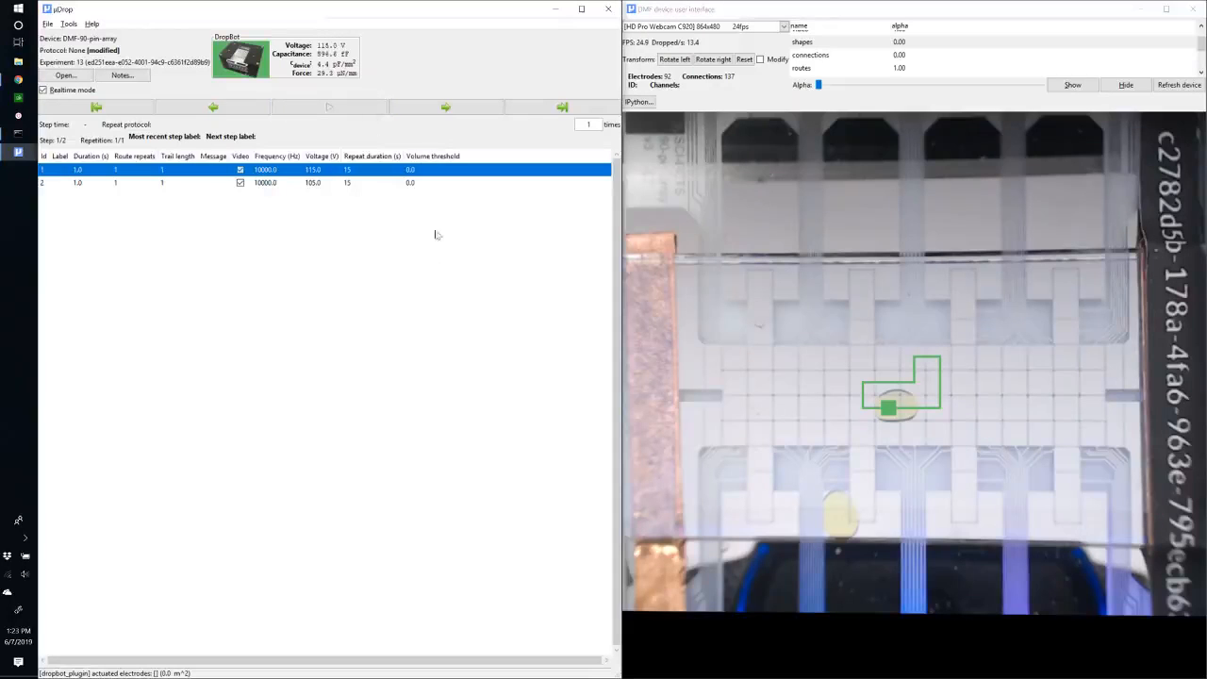
left_click(53, 184)
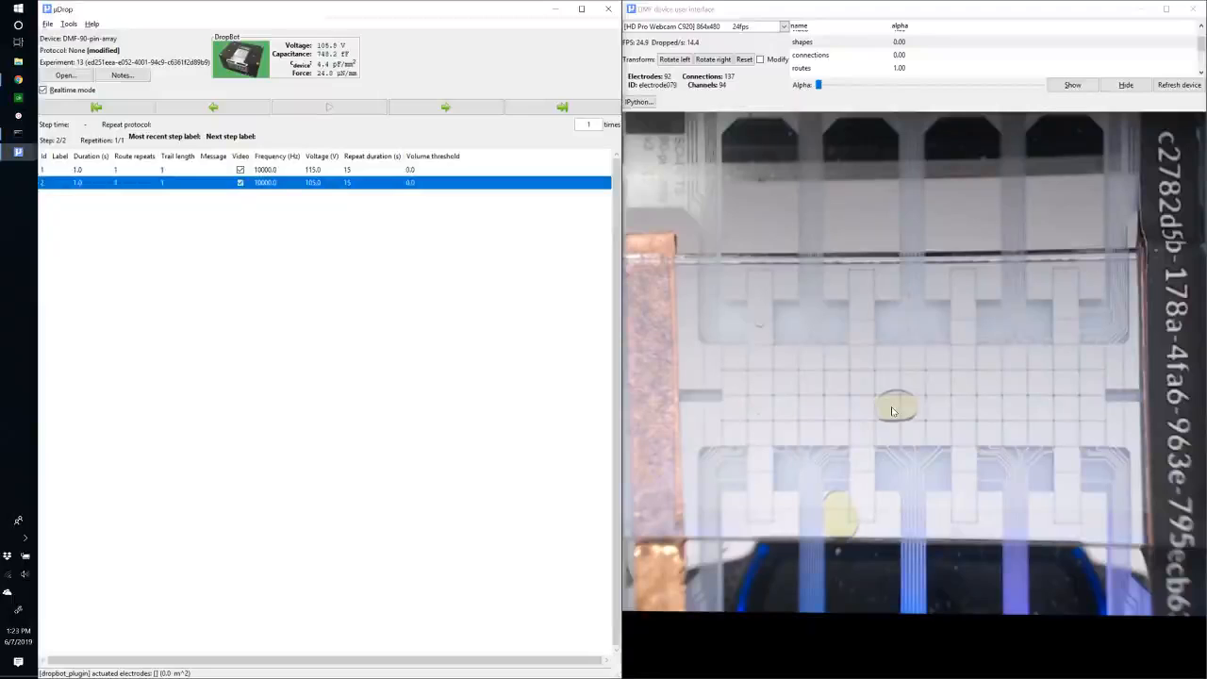
left_click(893, 411)
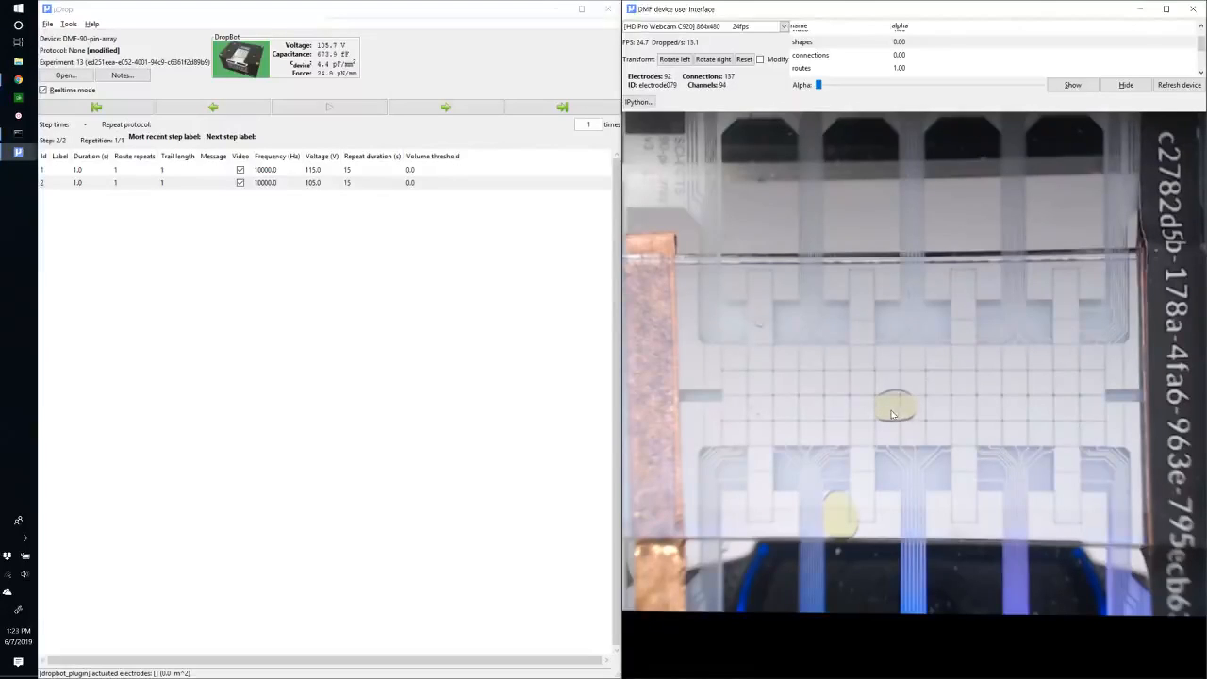
mouse_move(891, 409)
left_mouse_down()
mouse_move(888, 387)
mouse_move(803, 404)
mouse_move(809, 388)
mouse_move(759, 384)
left_mouse_up()
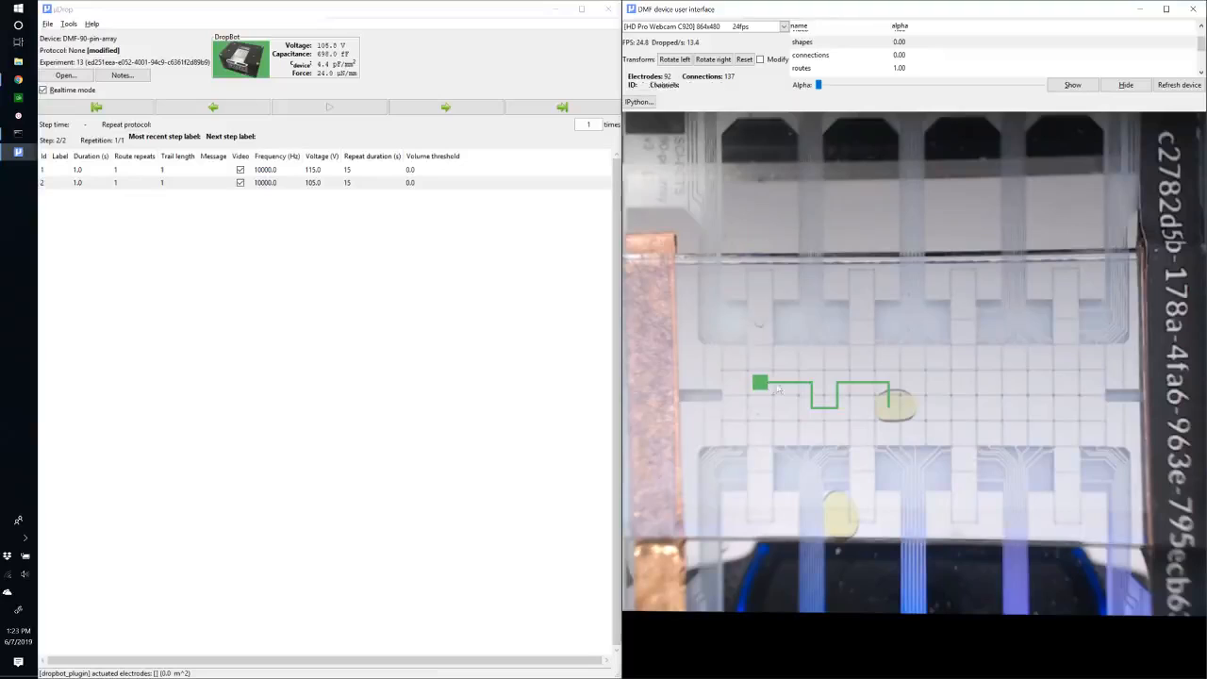
right_click(867, 388)
mouse_move(910, 451)
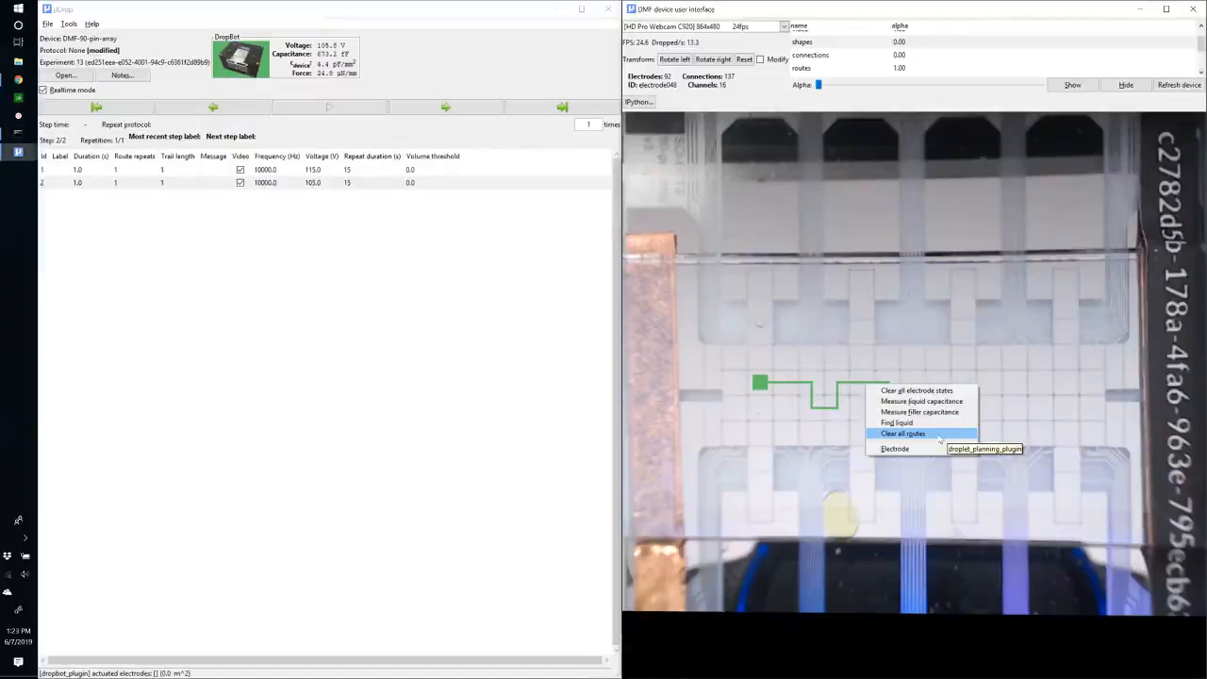
left_click(939, 440)
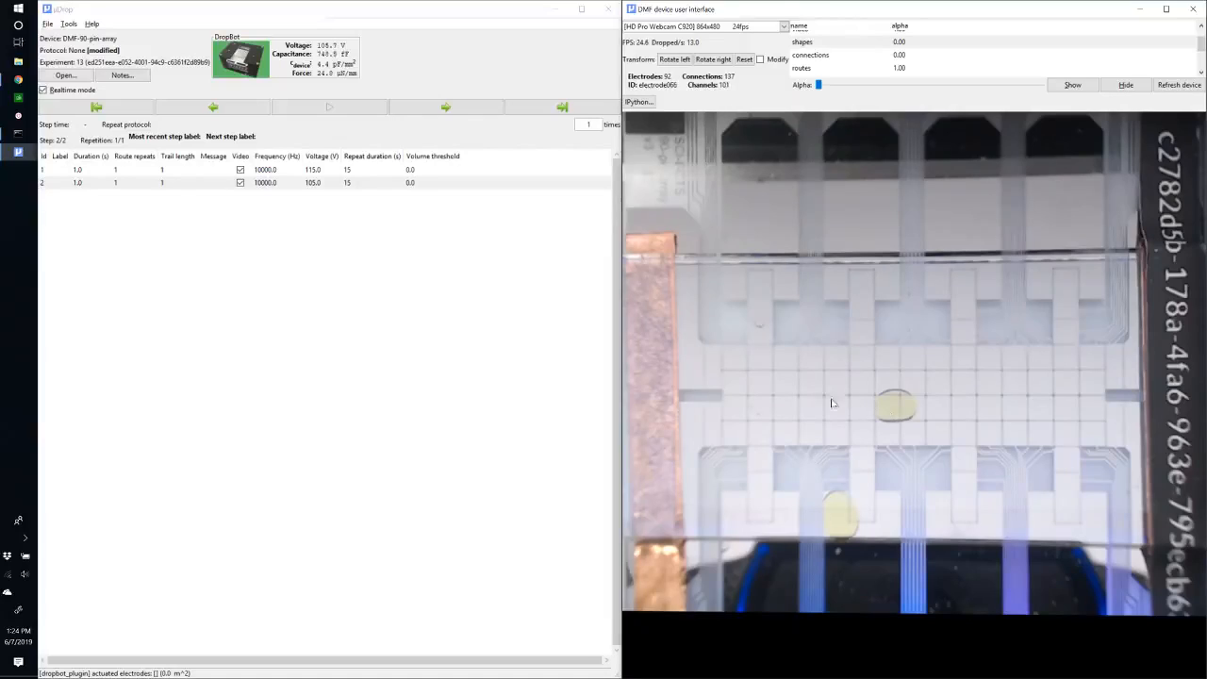
left_click(761, 387)
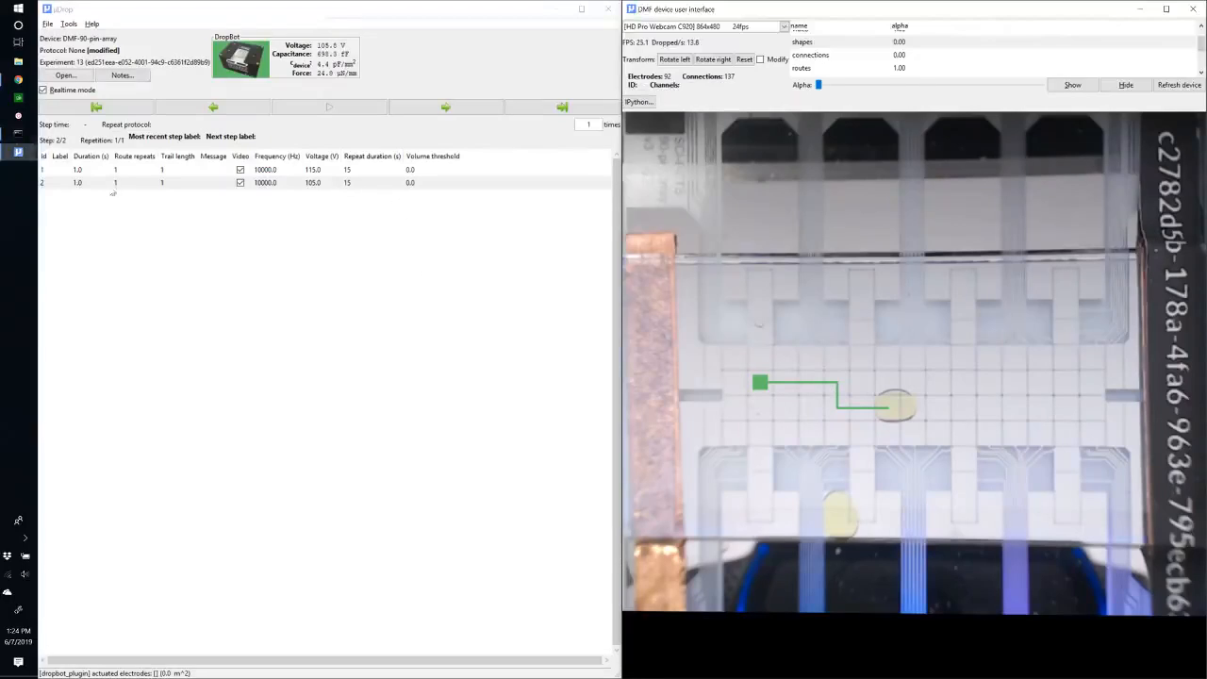
Set the repeat duration of both the first and second steps to 0.
left_click(45, 172)
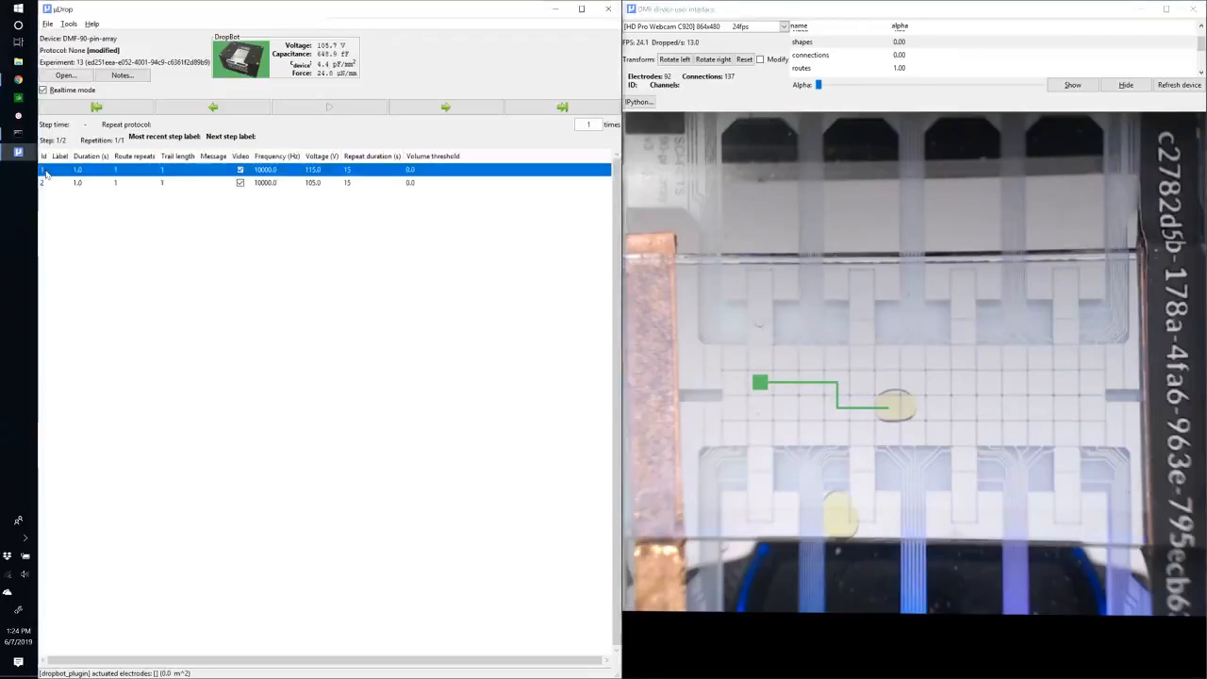
left_click(362, 171)
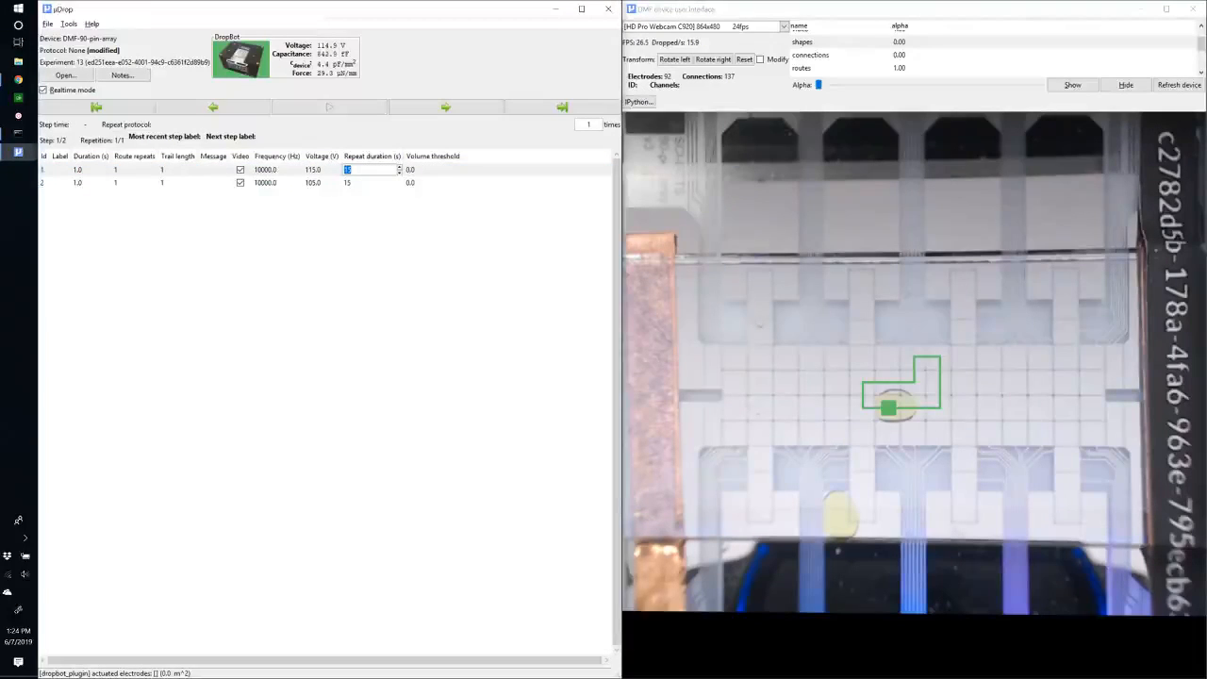
key("Return")
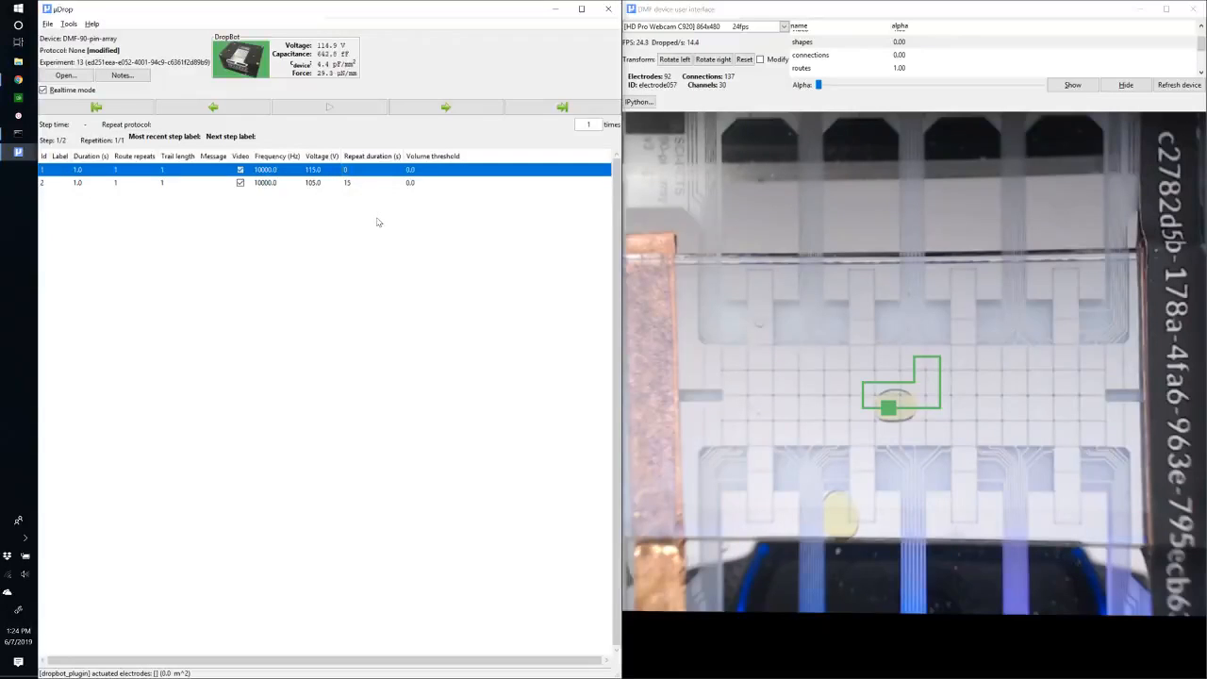
left_click(378, 183)
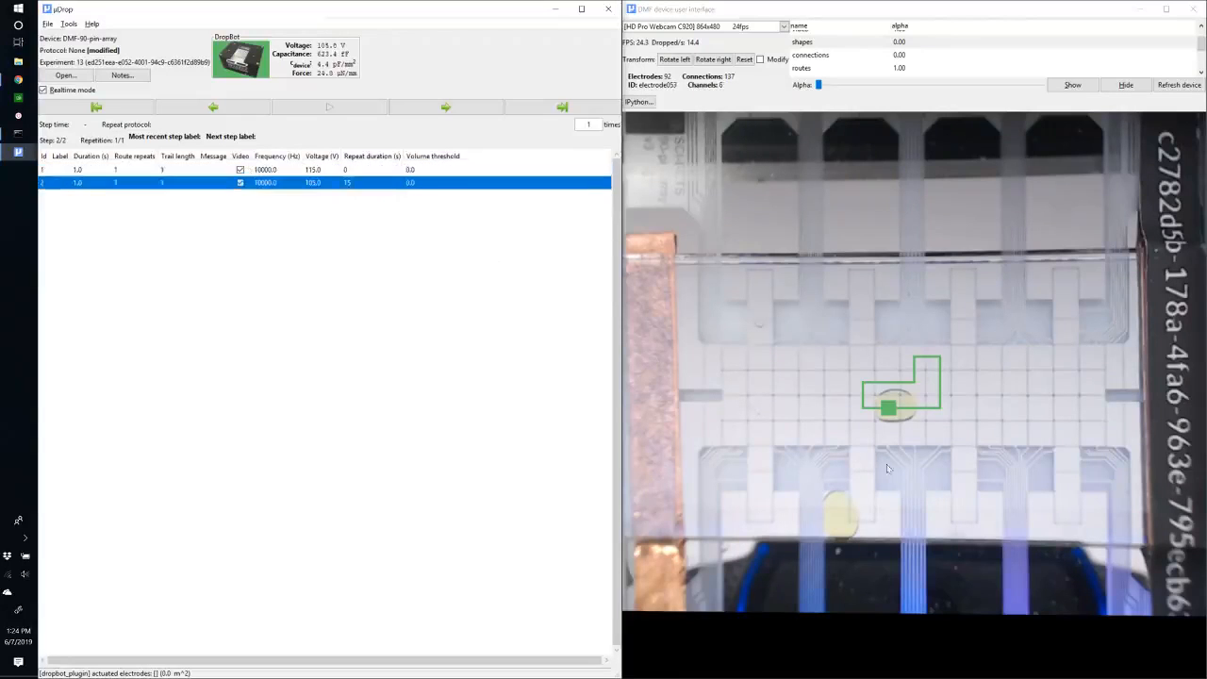
left_click(358, 186)
type("0")
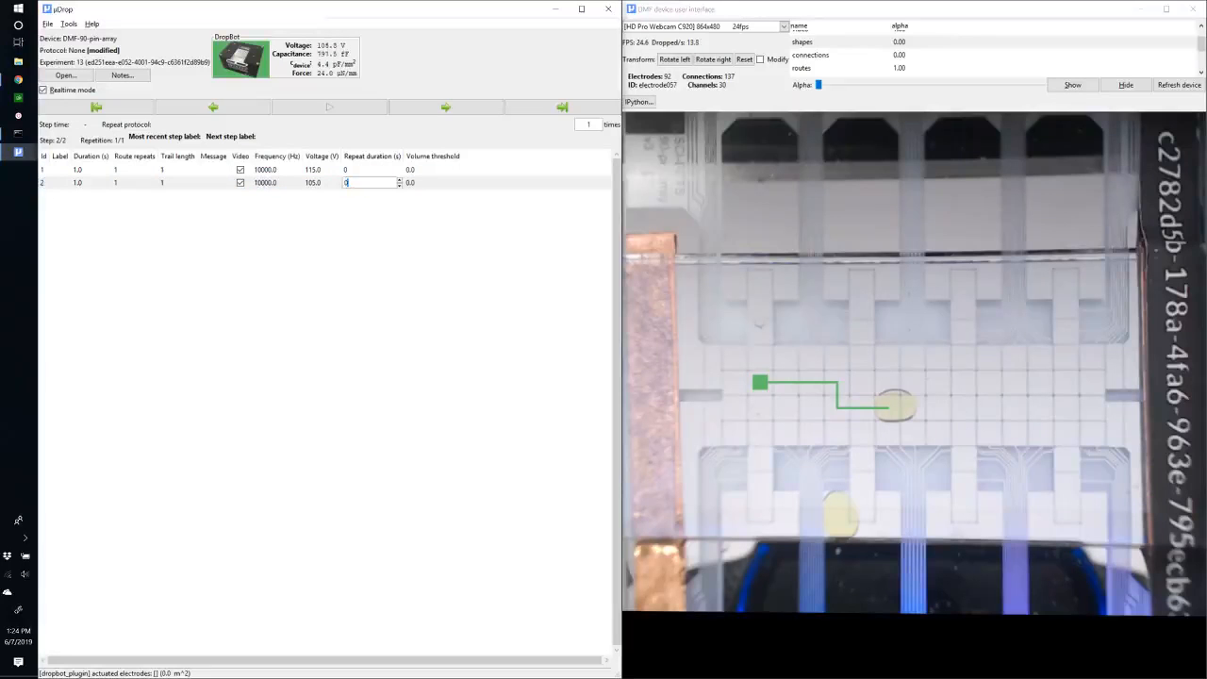
key("Return")
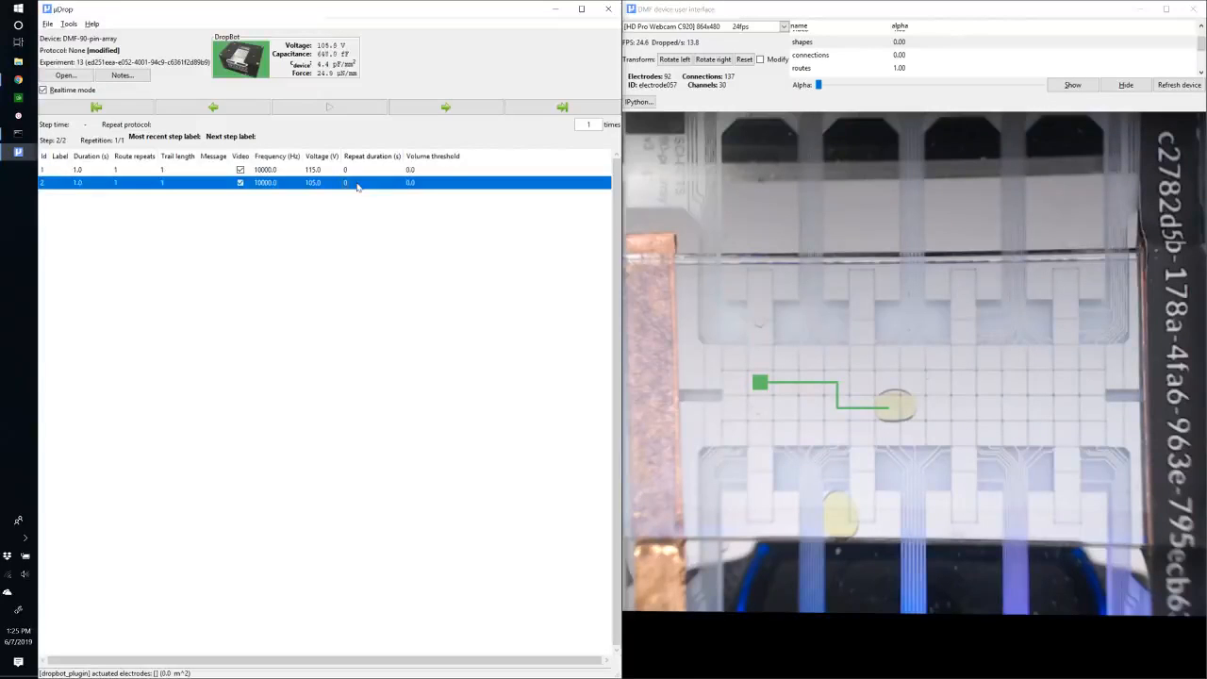
Run the protocol from the first step and decline starting a new experiment.
left_click(355, 170)
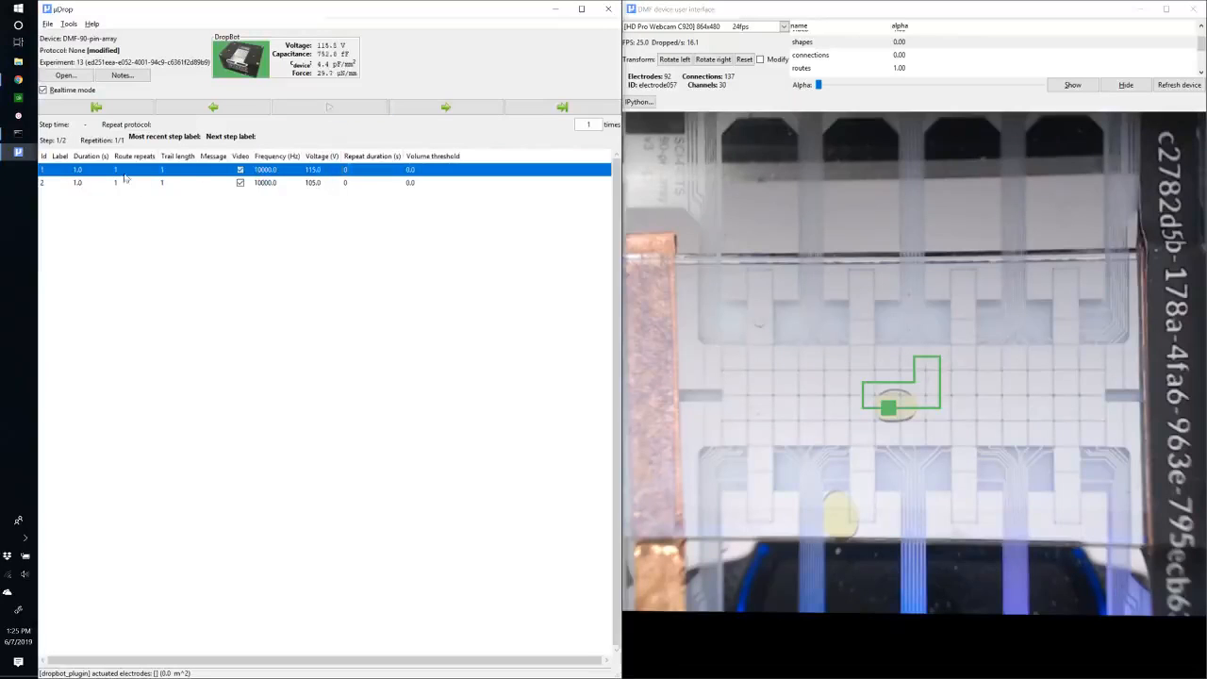
left_click(317, 109)
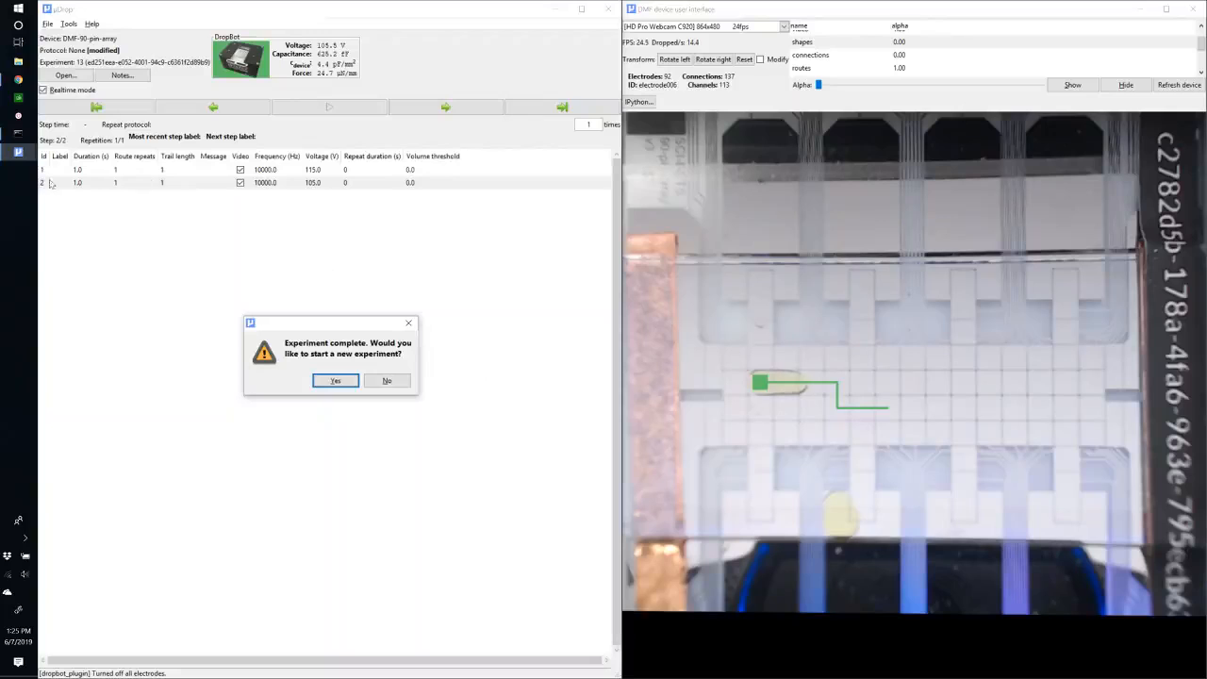
left_click(389, 382)
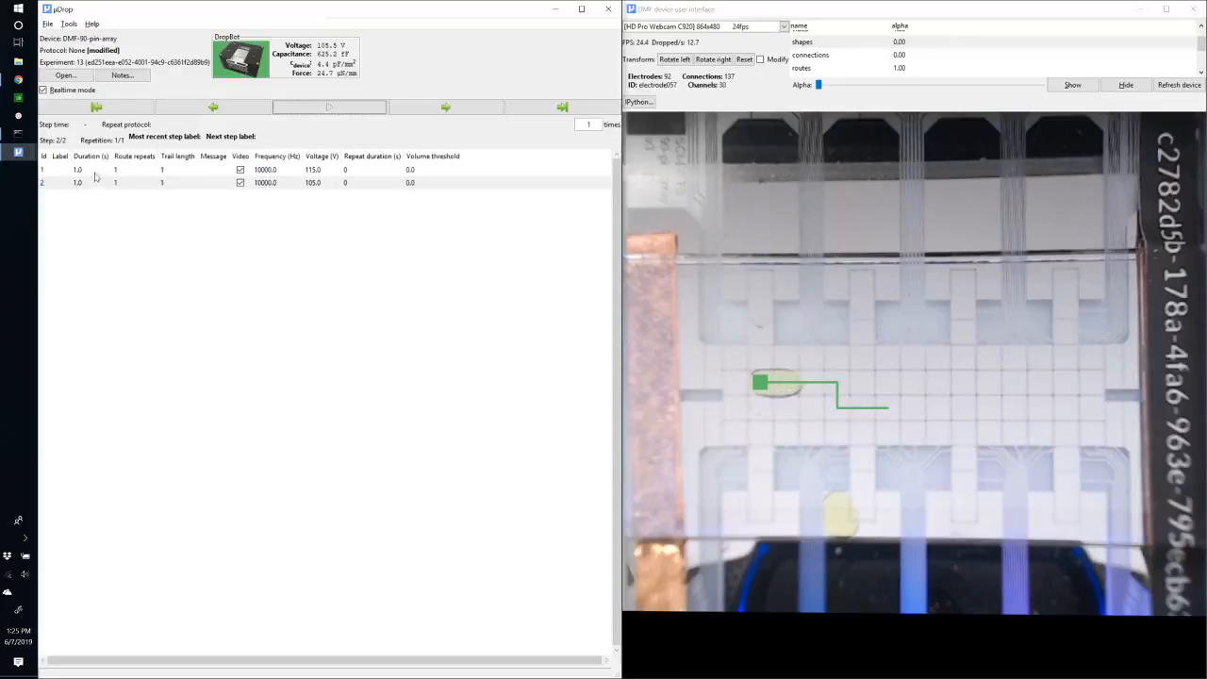
Add a third protocol step after the second step.
left_click(46, 171)
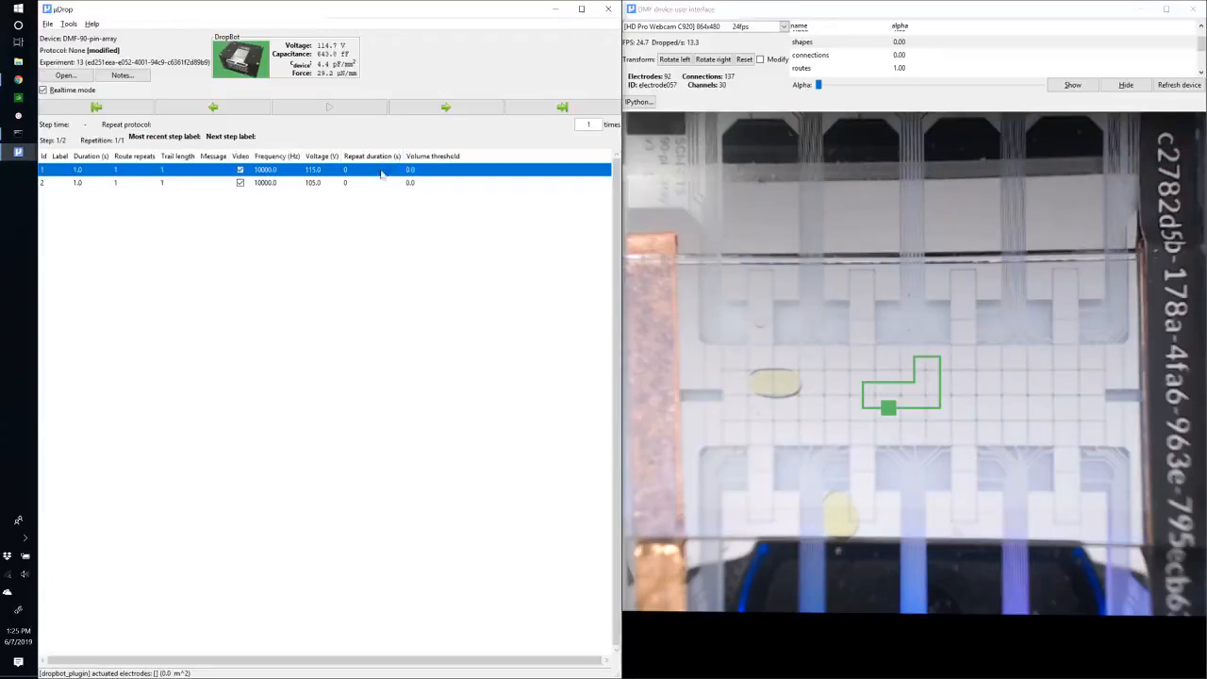
left_click(43, 184)
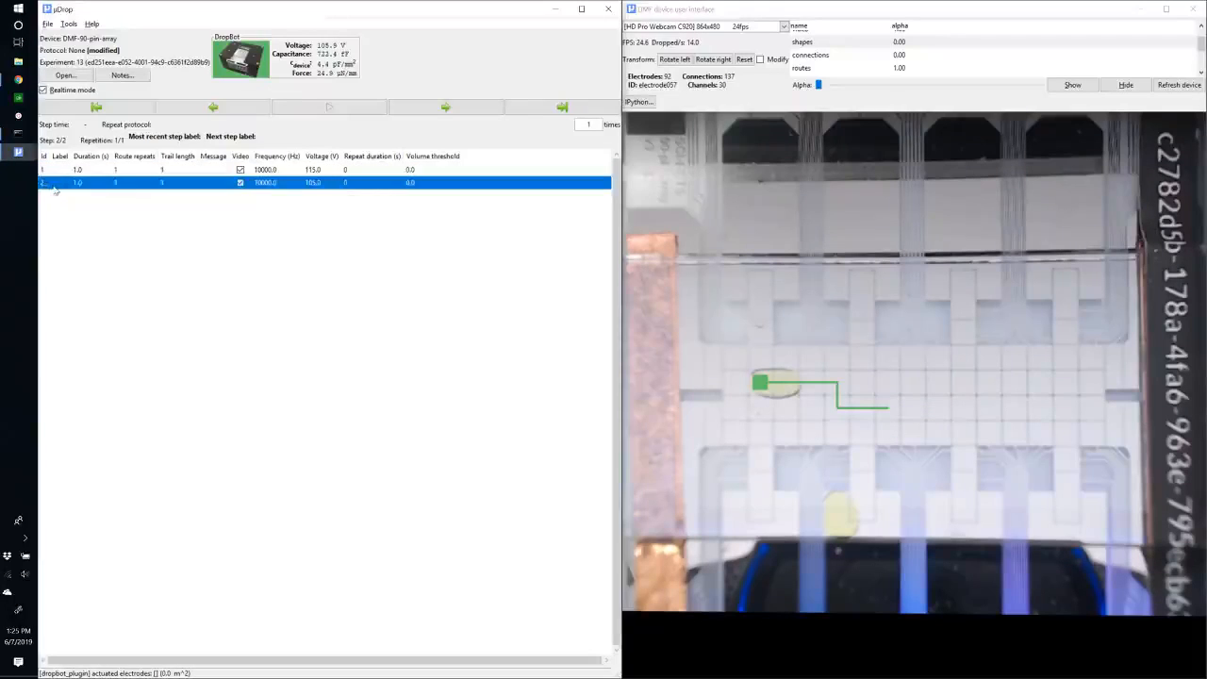
key("d")
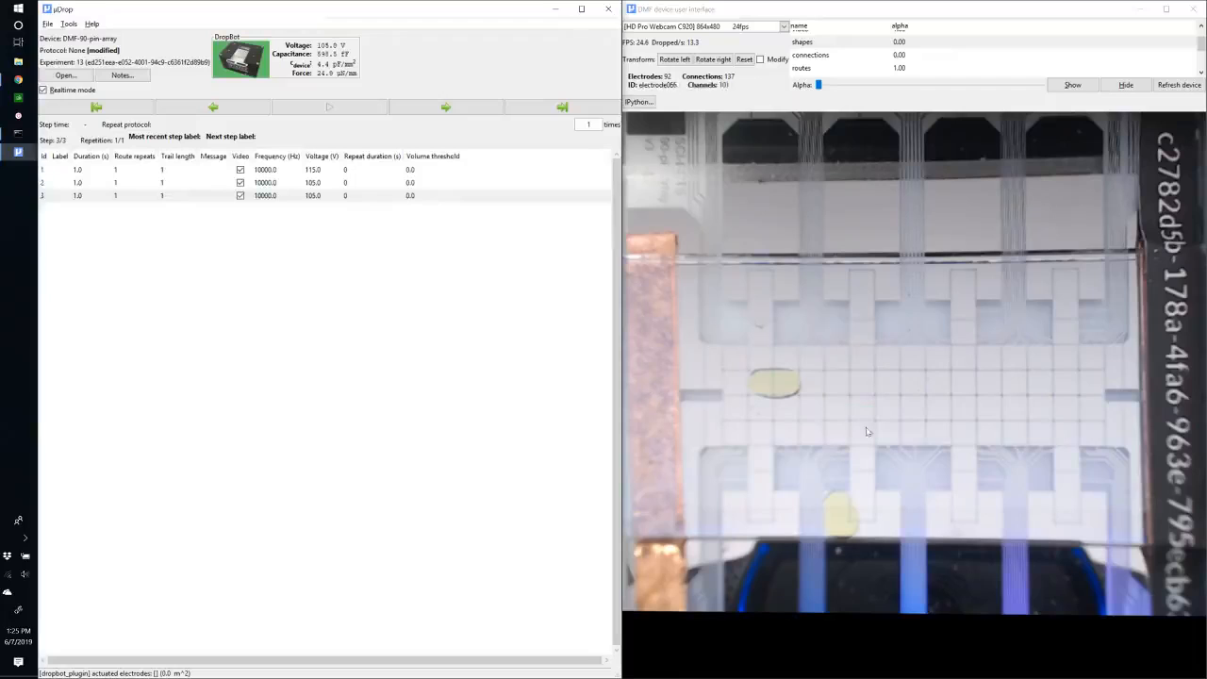
Actuate the droplet's electrode and the one directly below it for the third step.
left_click(769, 384)
left_click(765, 406)
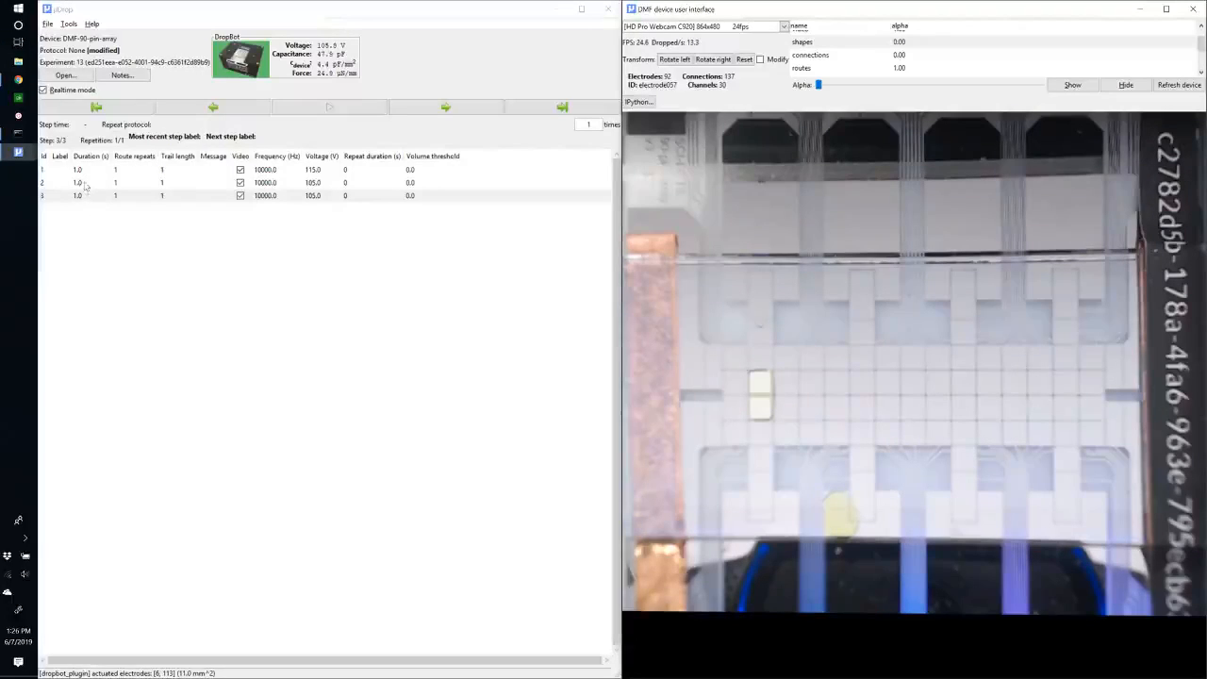
double_click(85, 195)
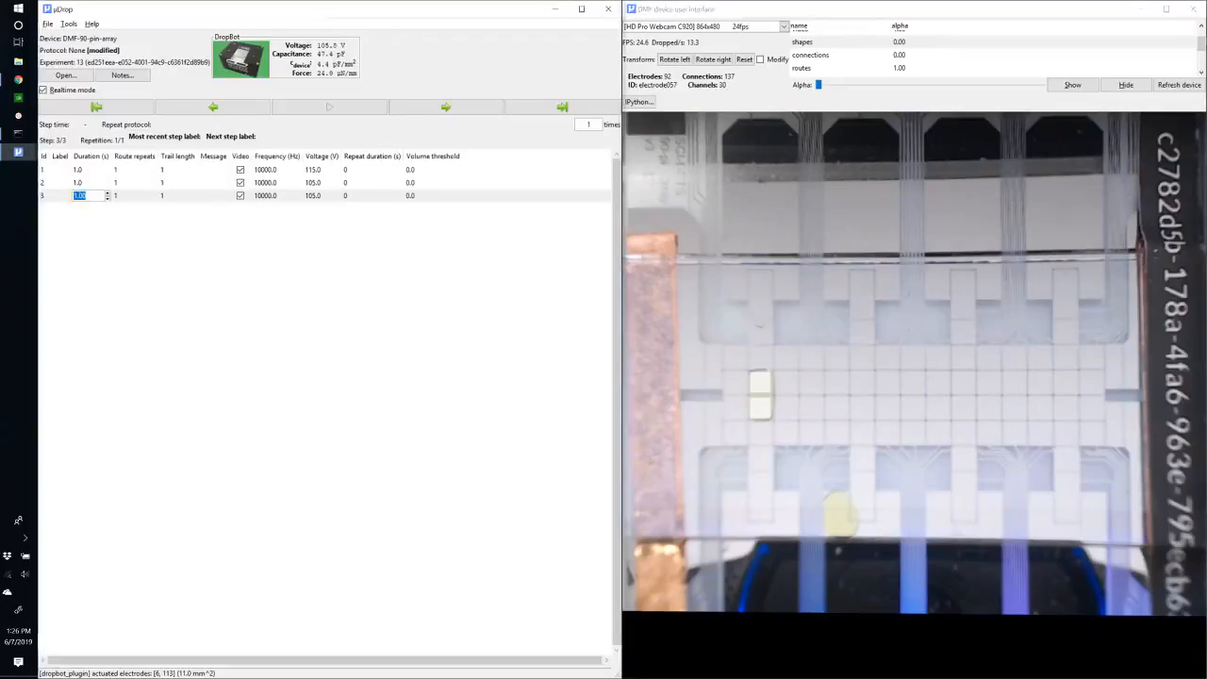
left_click(87, 184)
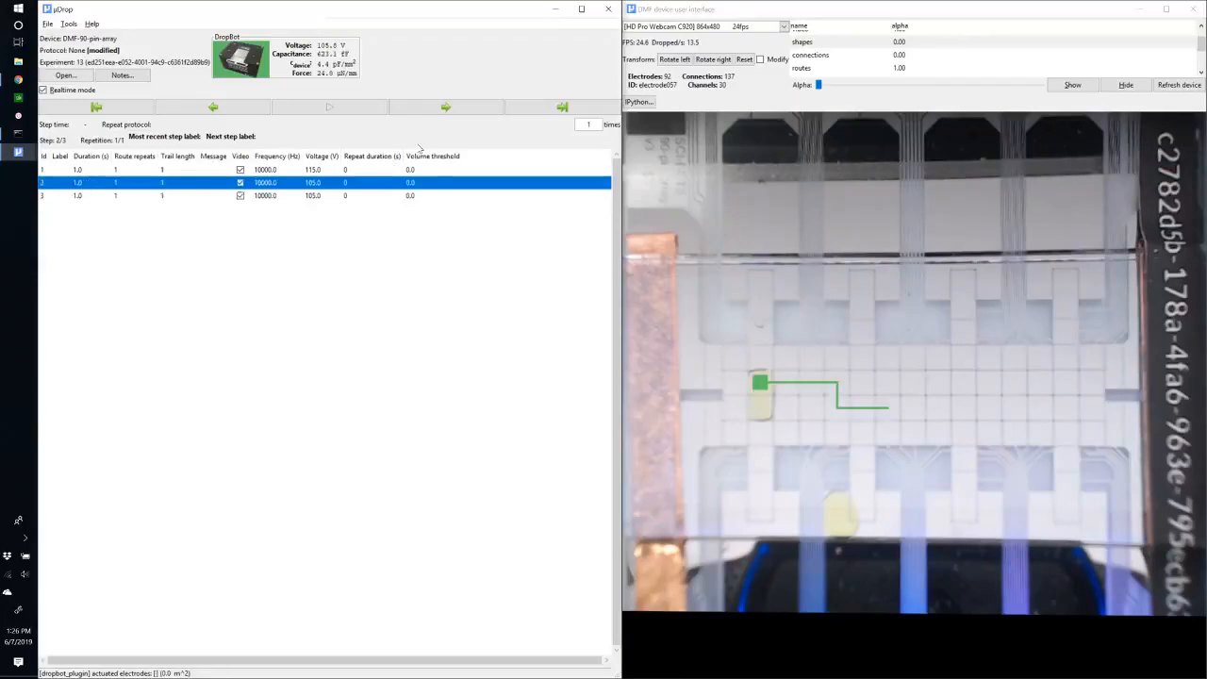
left_click(438, 110)
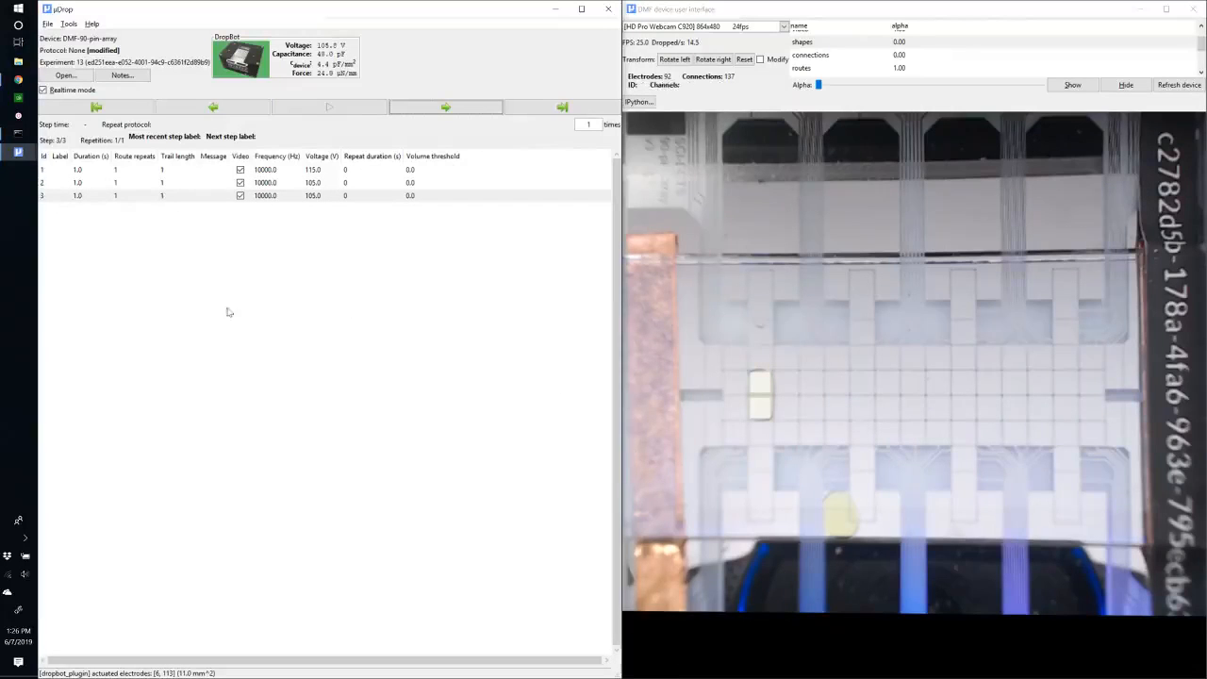
Set the third step's duration to 4 seconds.
left_click(47, 197)
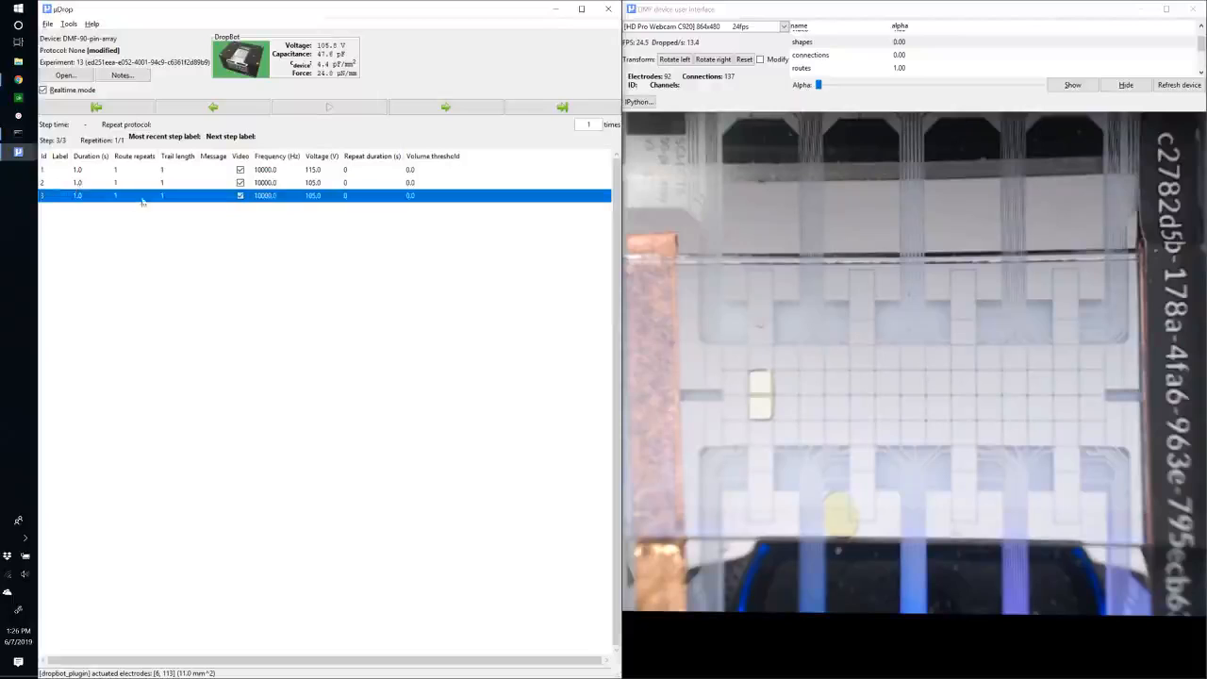
left_click(876, 10)
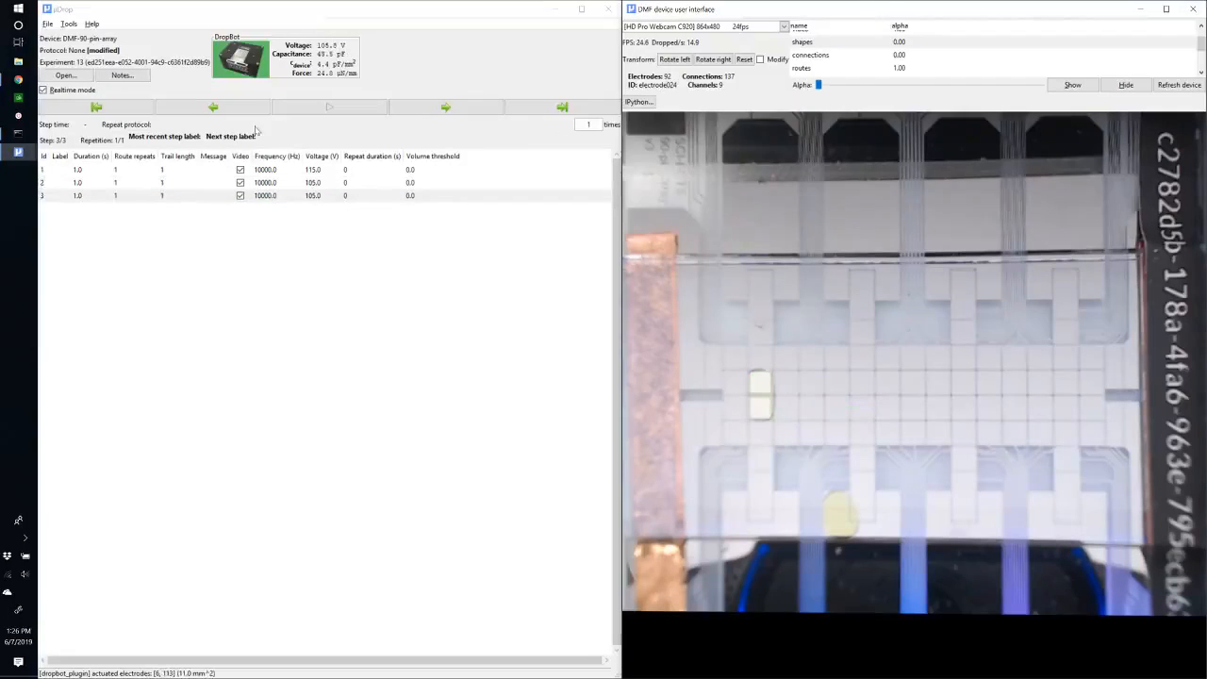
left_click(47, 196)
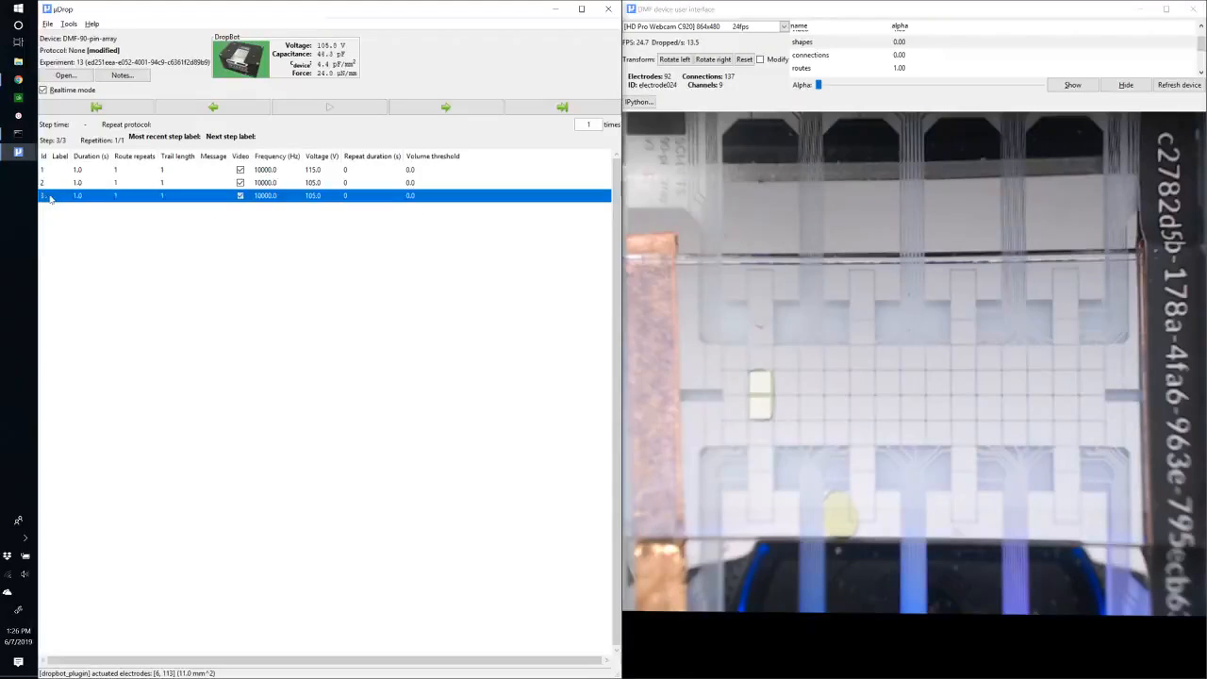
double_click(81, 195)
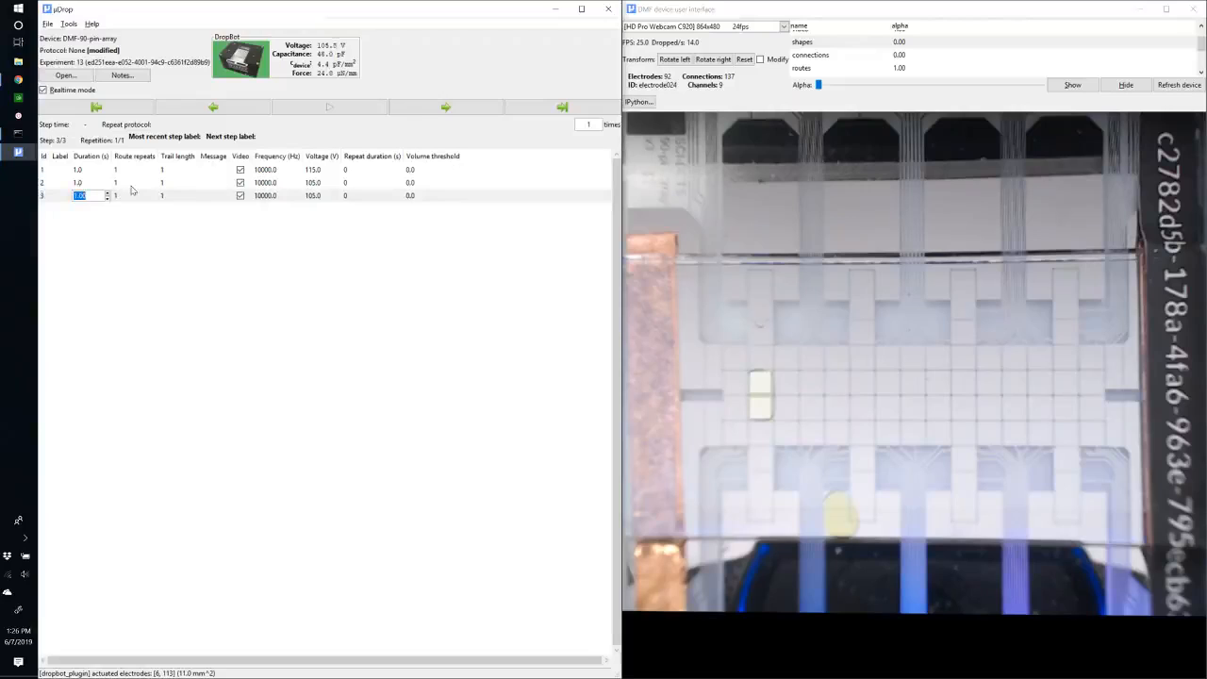
type("4")
key("Return")
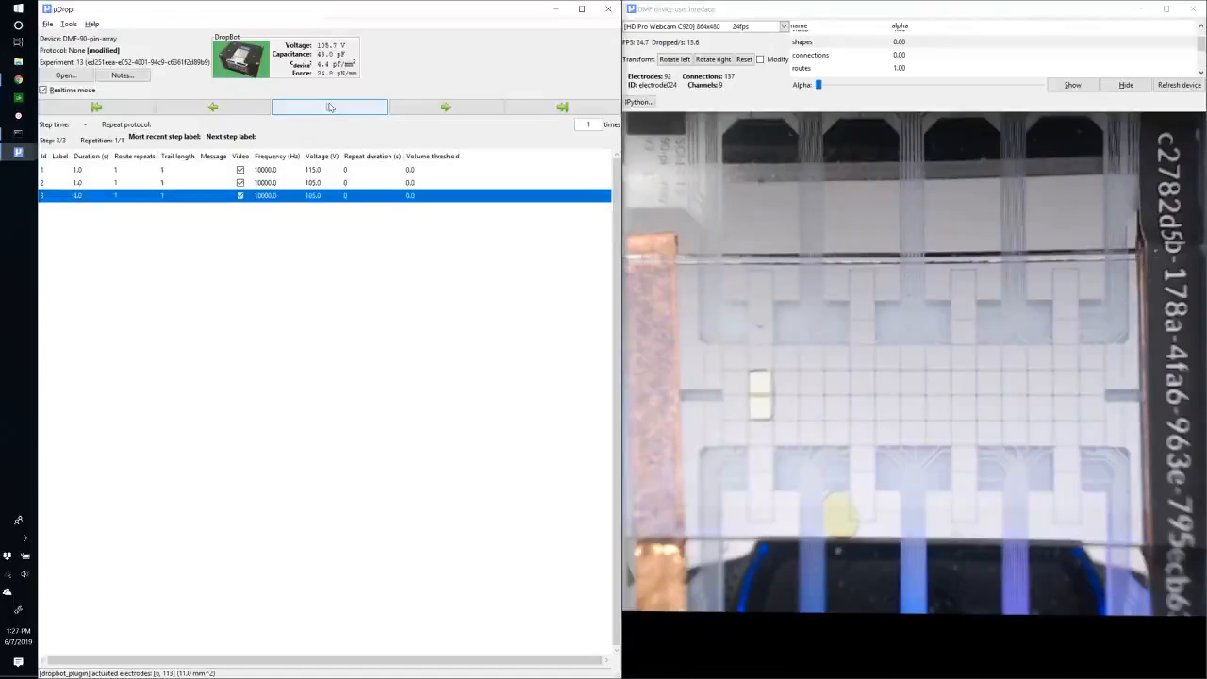
Run the third protocol step on its own and decline starting a new experiment.
left_click(84, 182)
left_click(88, 195)
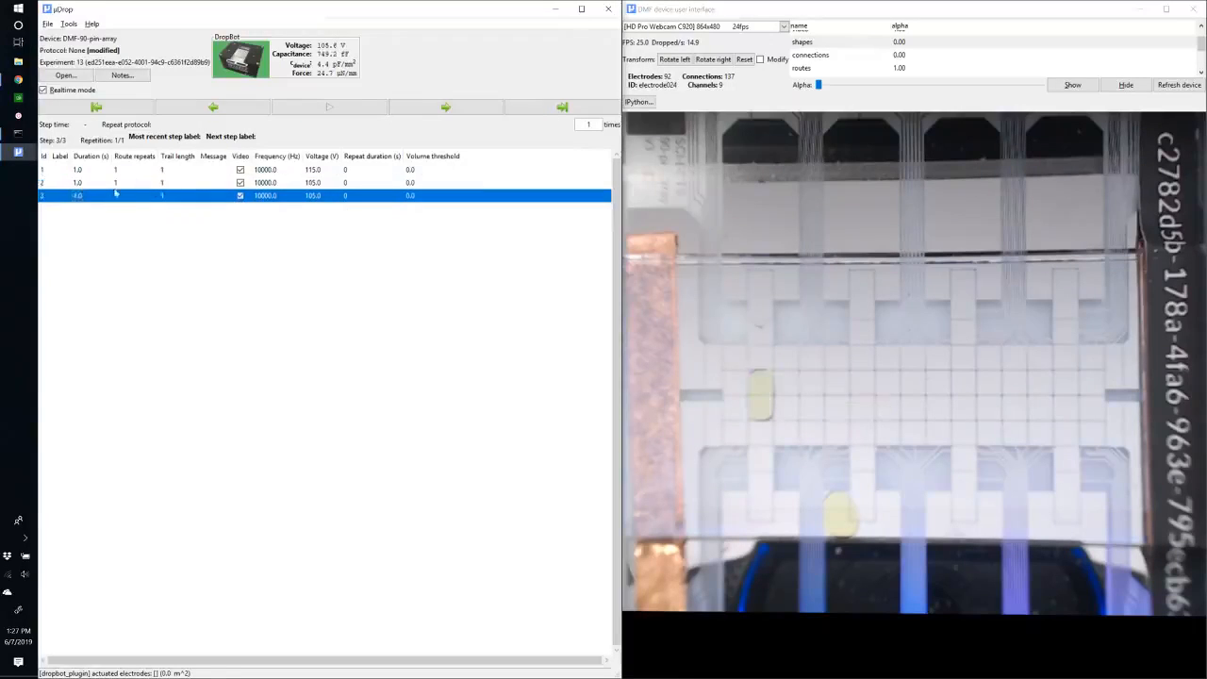
left_click(51, 184)
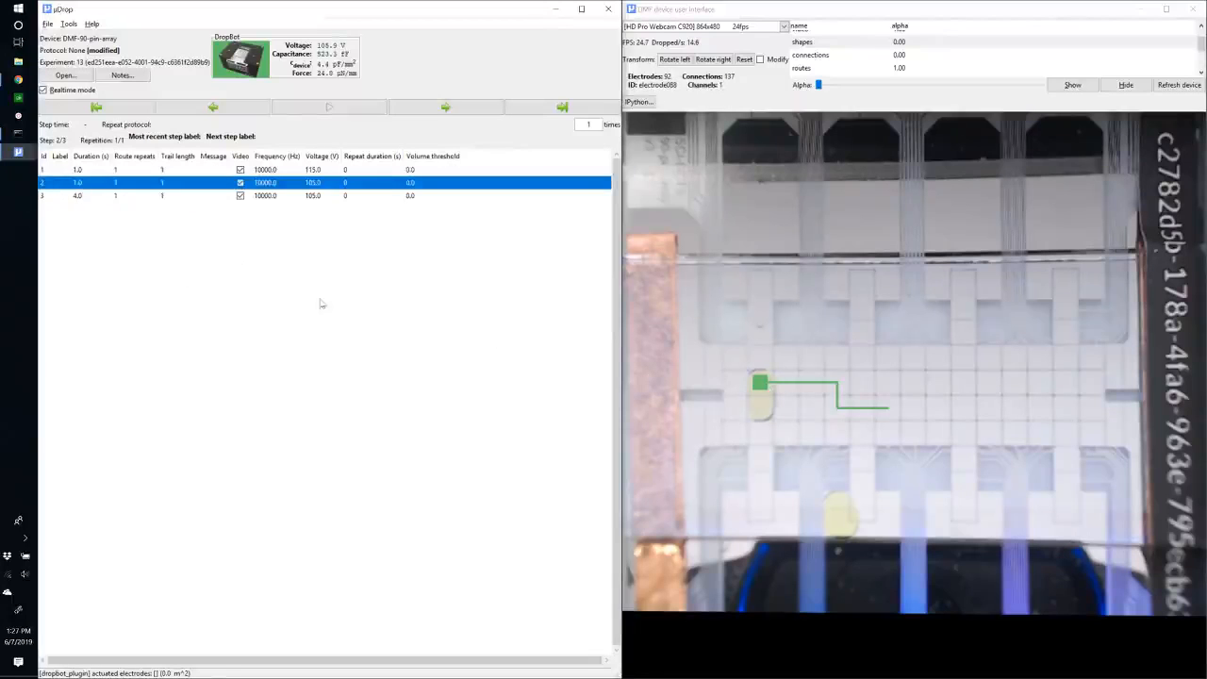
left_click(83, 196)
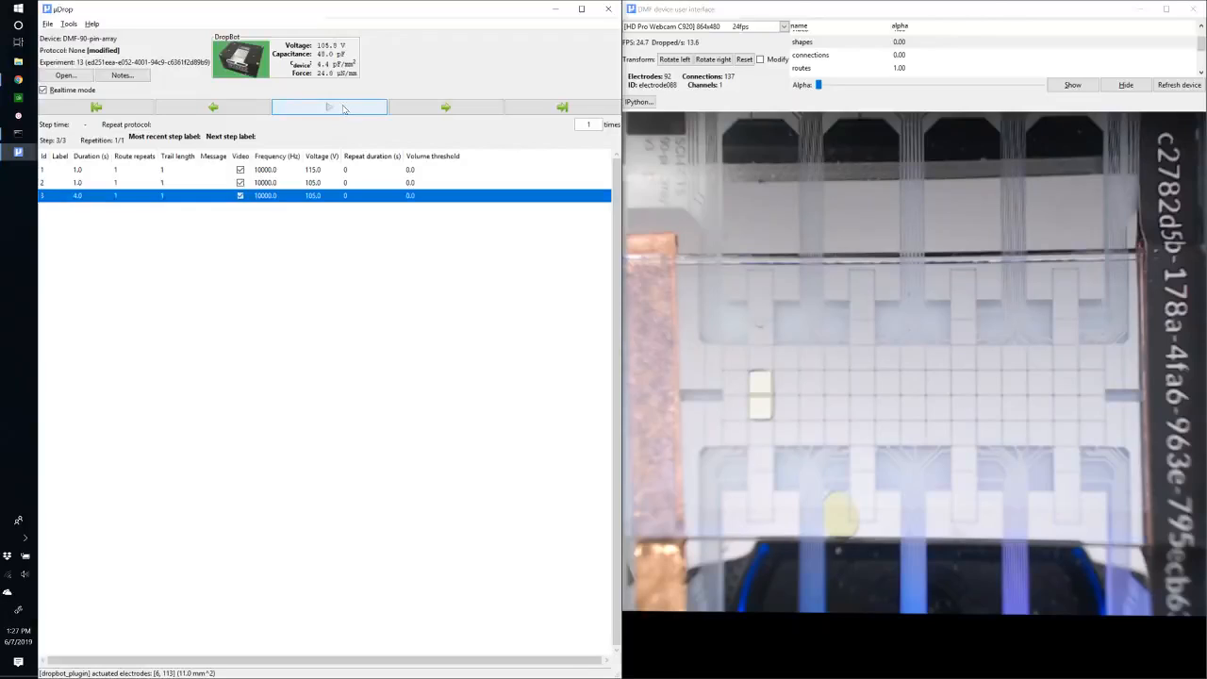
left_click(345, 108)
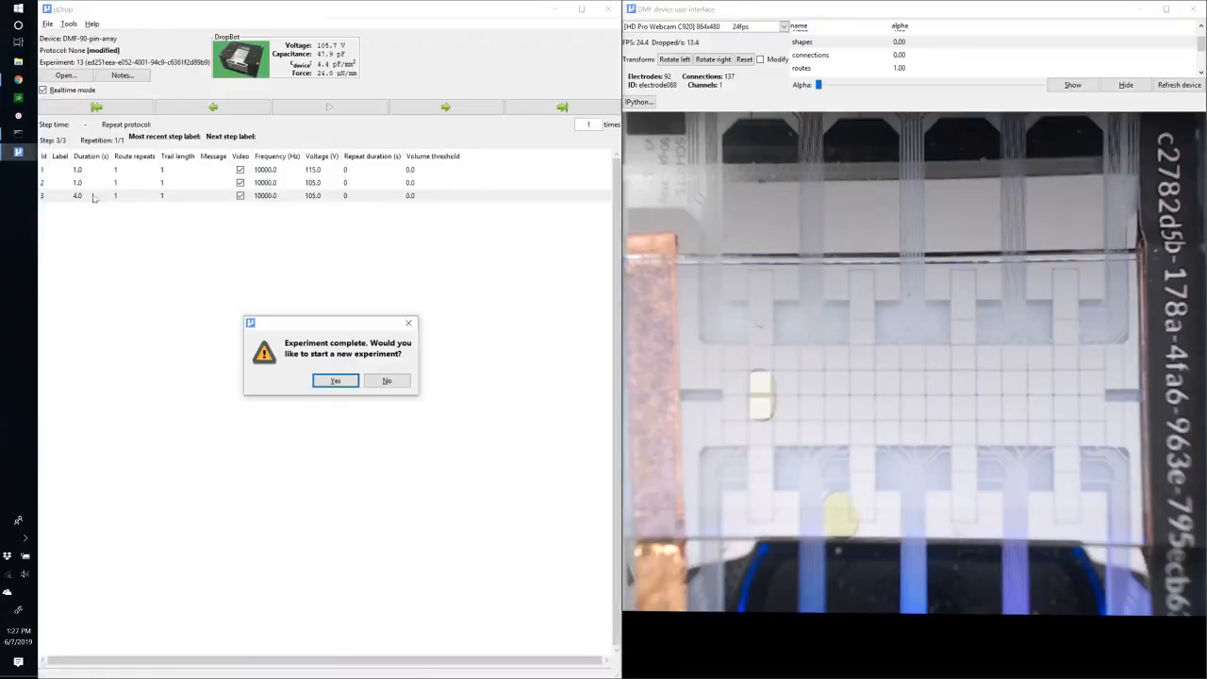
left_click(401, 383)
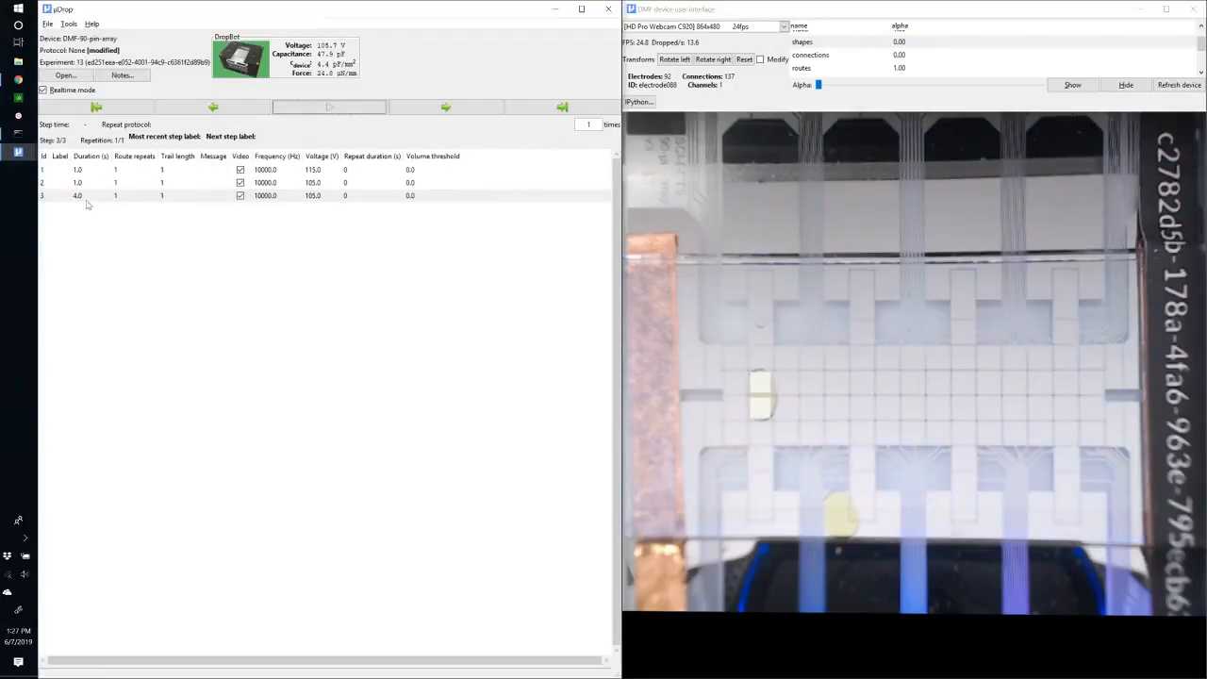
Add a fourth step with a duration of 0 seconds and the message "Ready?".
key("d")
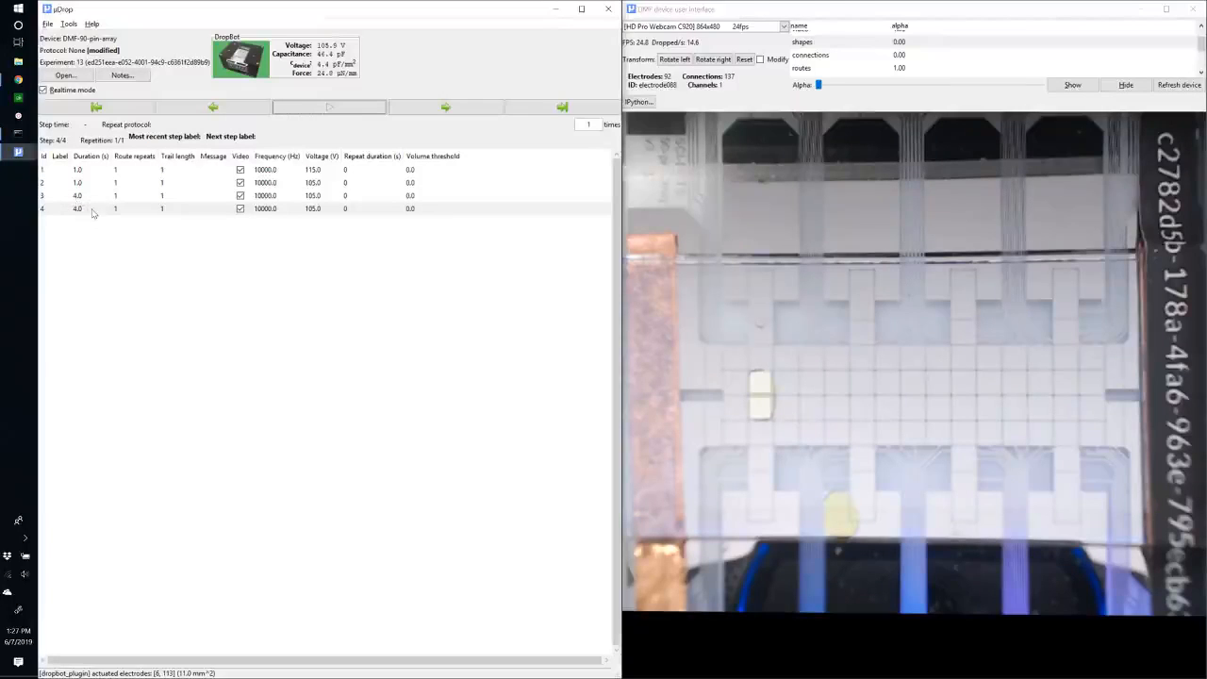
left_click(82, 208)
type("0")
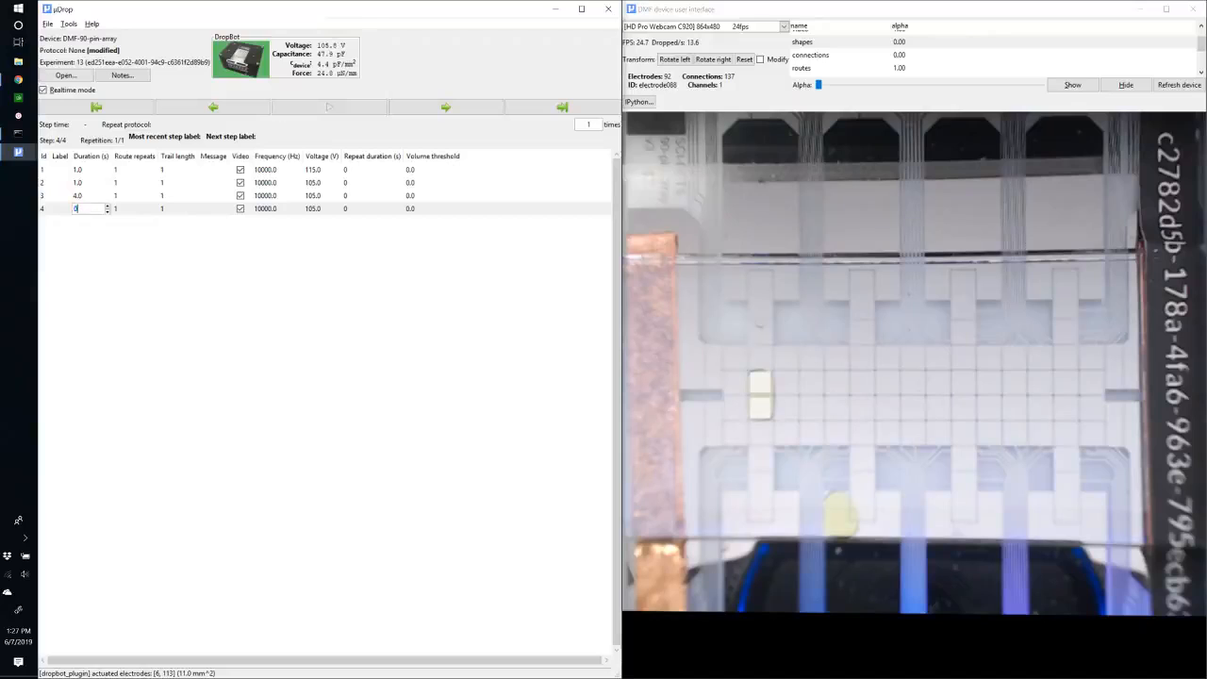
key("Return")
left_click(202, 210)
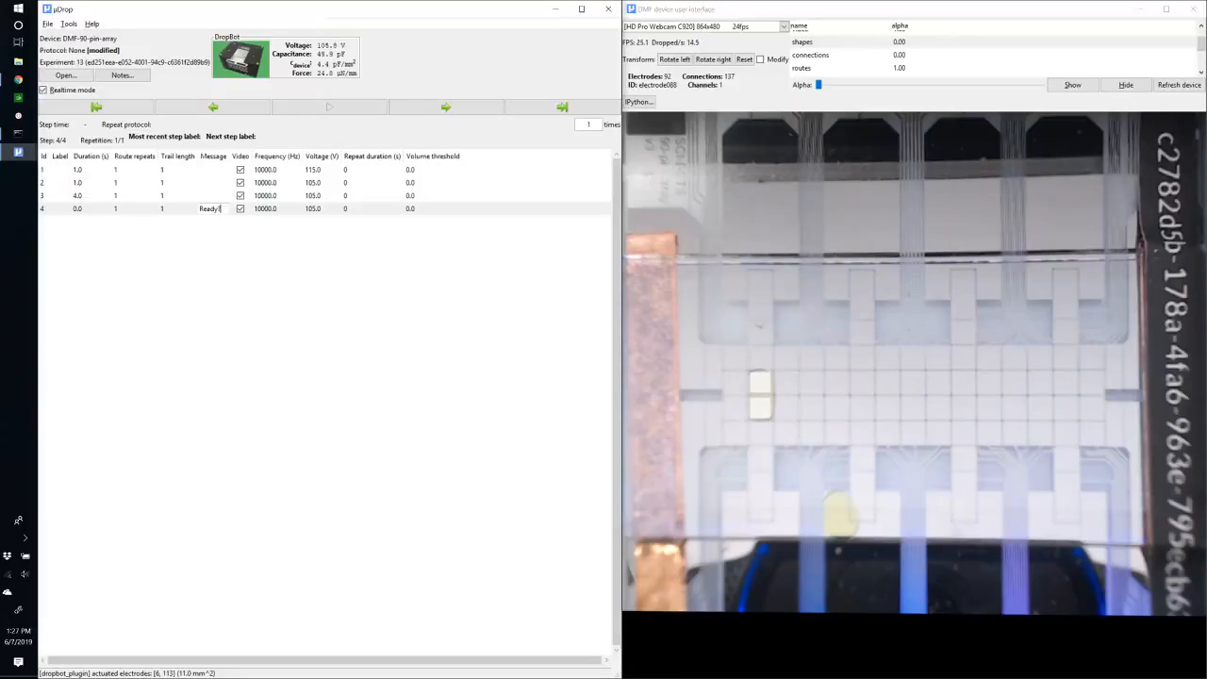
key("Return")
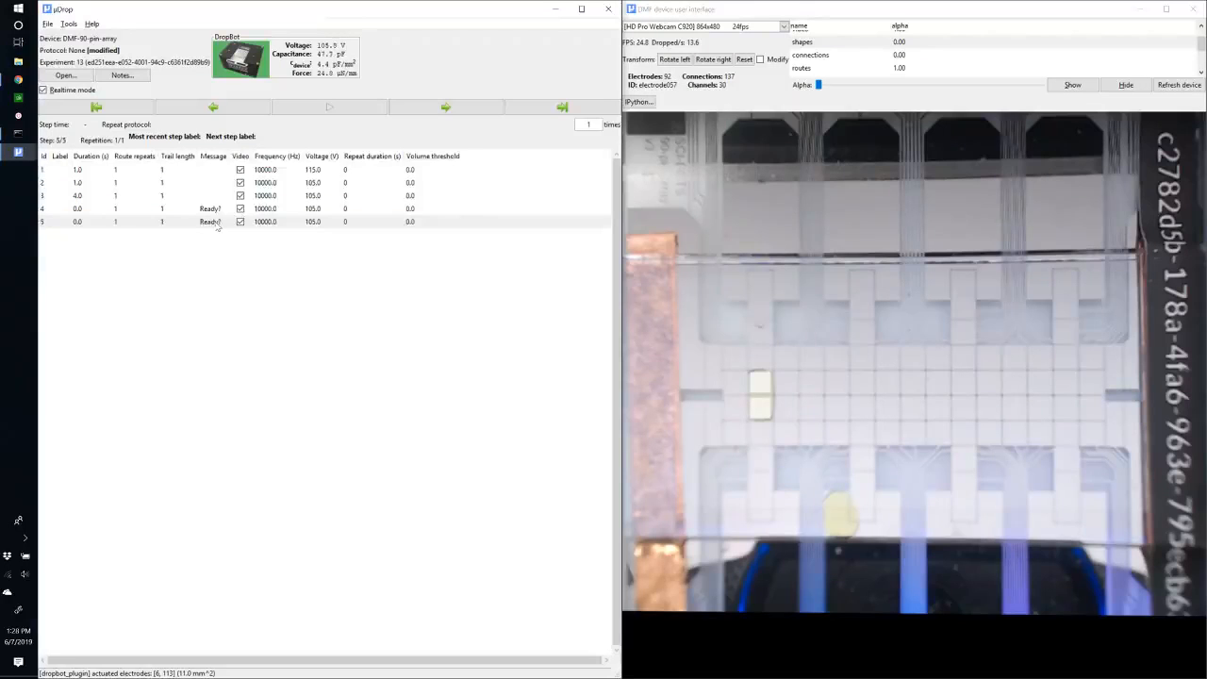
Add a fifth step with an empty message and no actuated electrodes.
double_click(210, 222)
key("BackSpace")
key("Return")
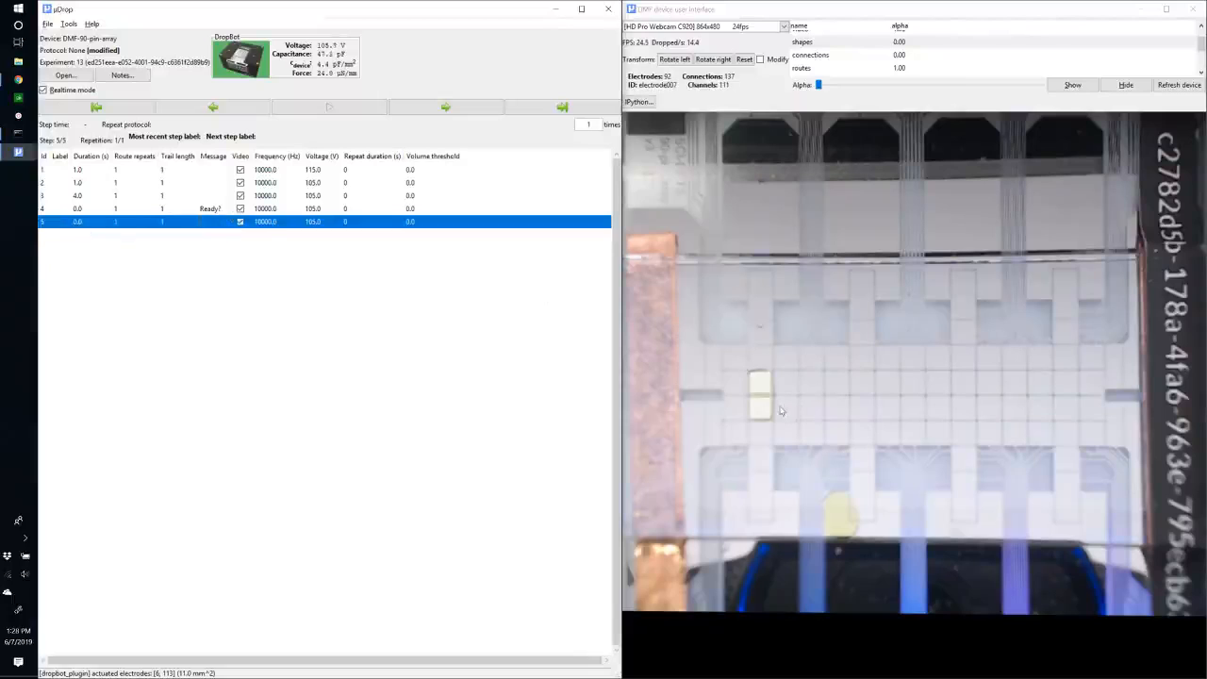
left_click(769, 409)
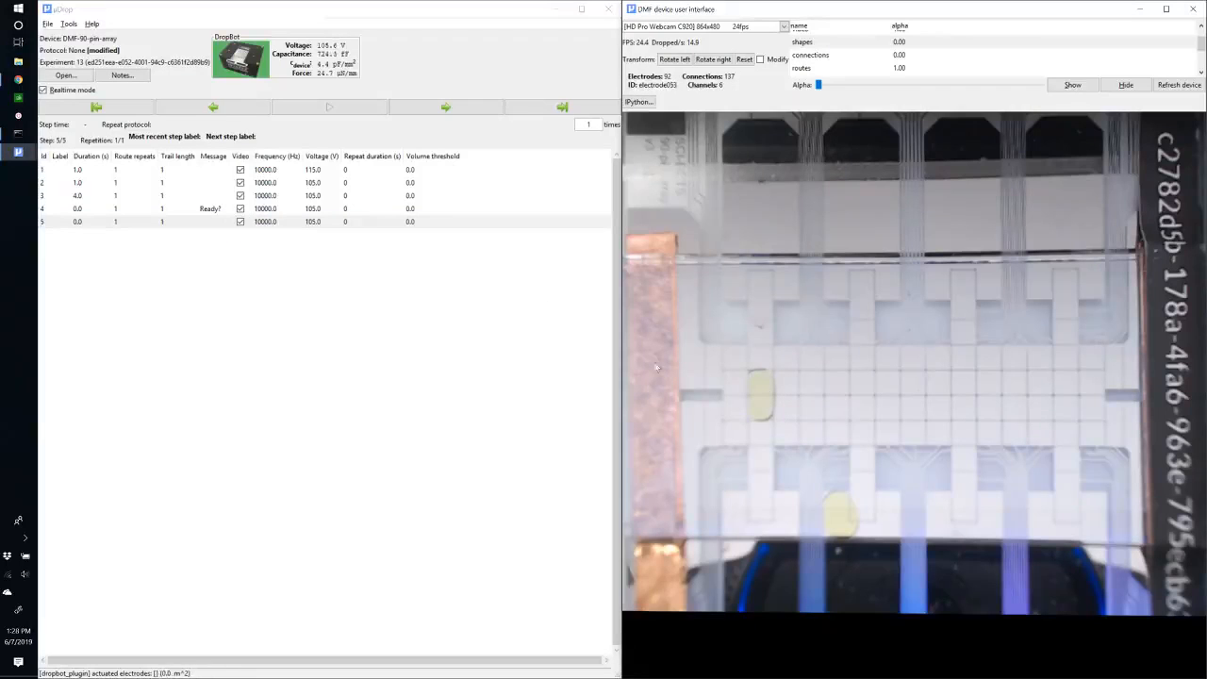
Turn off realtime mode and draw a route for the fifth step moving the droplet right along its row.
left_click(57, 92)
left_click(57, 92)
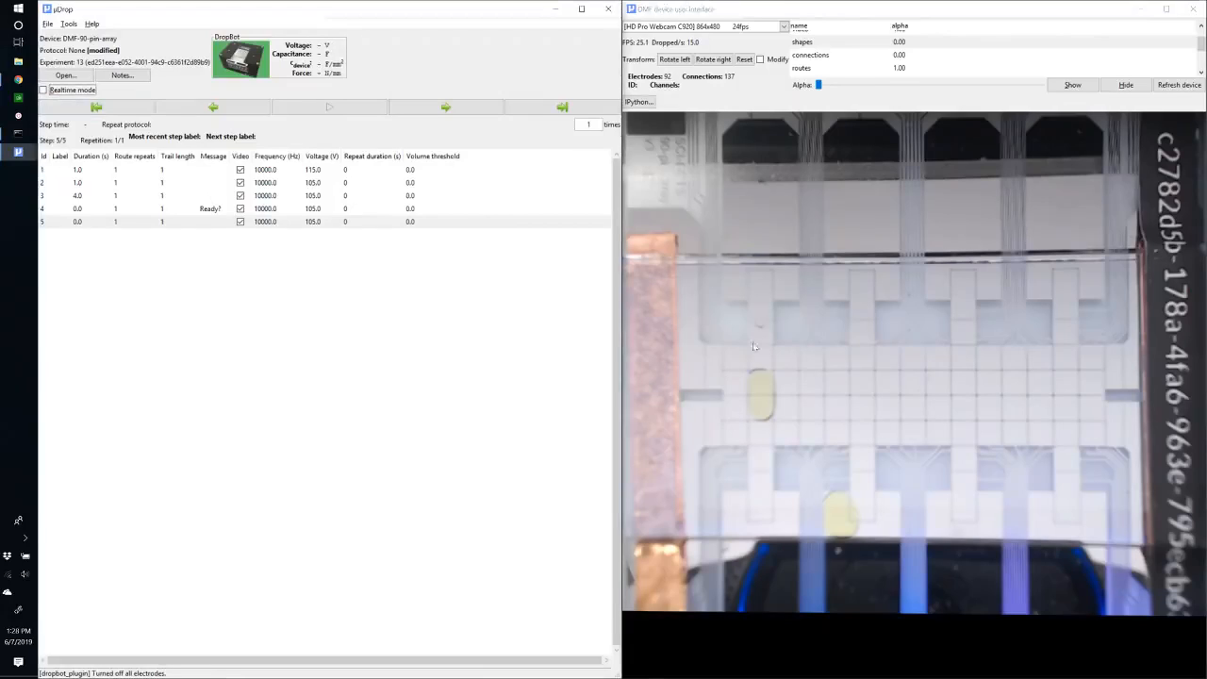
left_click(45, 173)
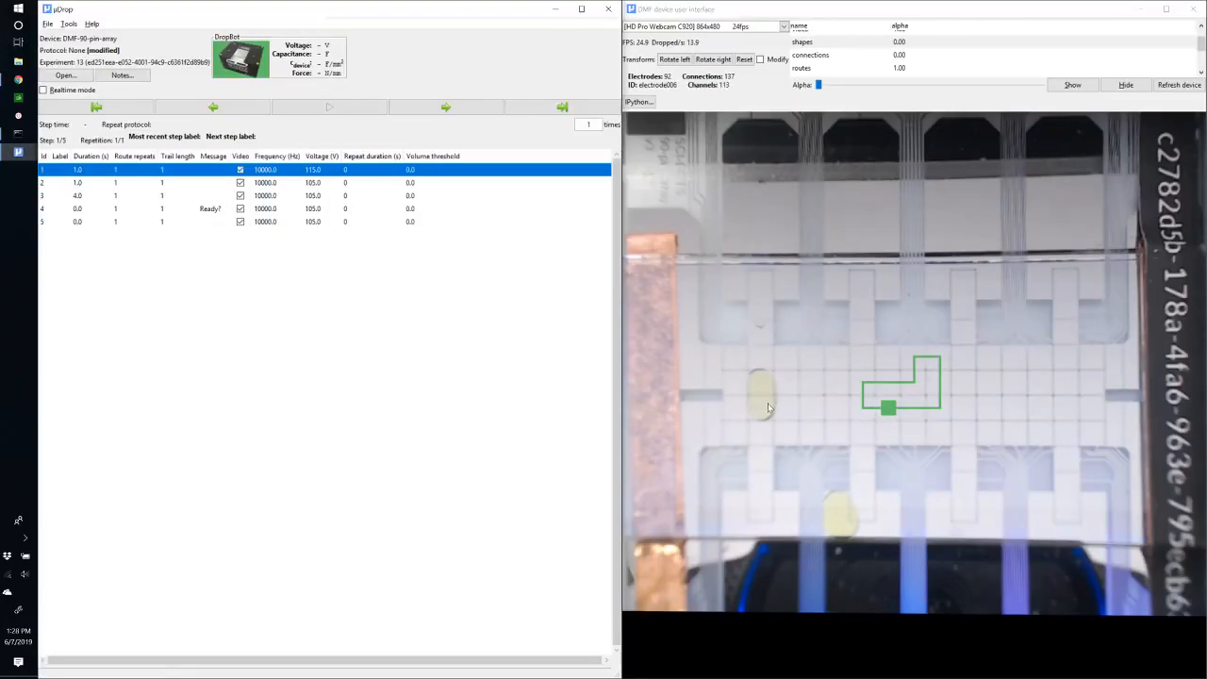
left_click(75, 222)
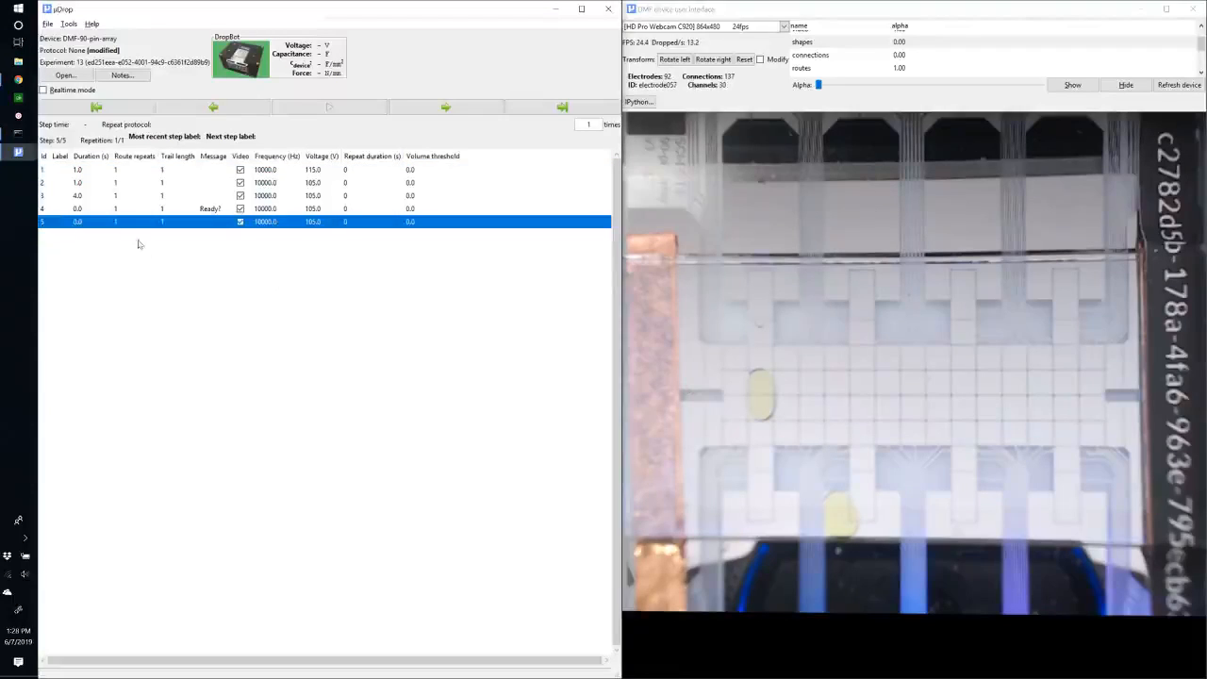
mouse_move(770, 411)
left_mouse_down()
mouse_move(889, 408)
mouse_move(888, 419)
left_mouse_up()
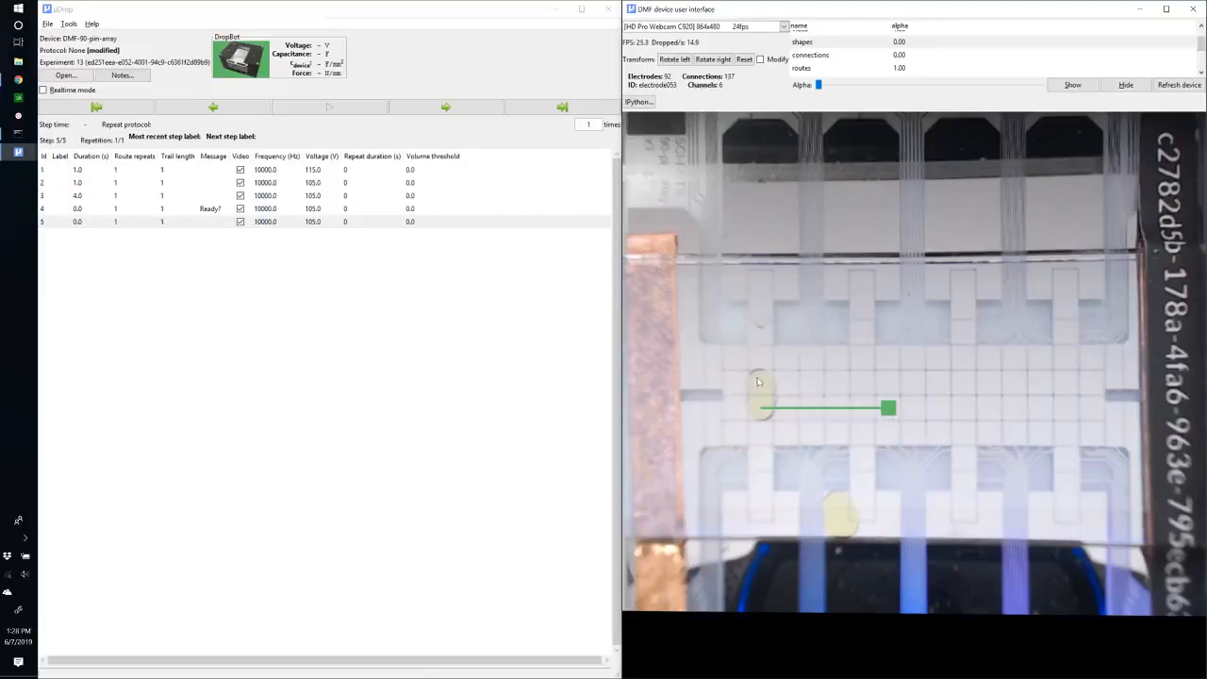
Set the fifth step's duration to 1 second and its voltage to 115 V.
double_click(85, 221)
type("1")
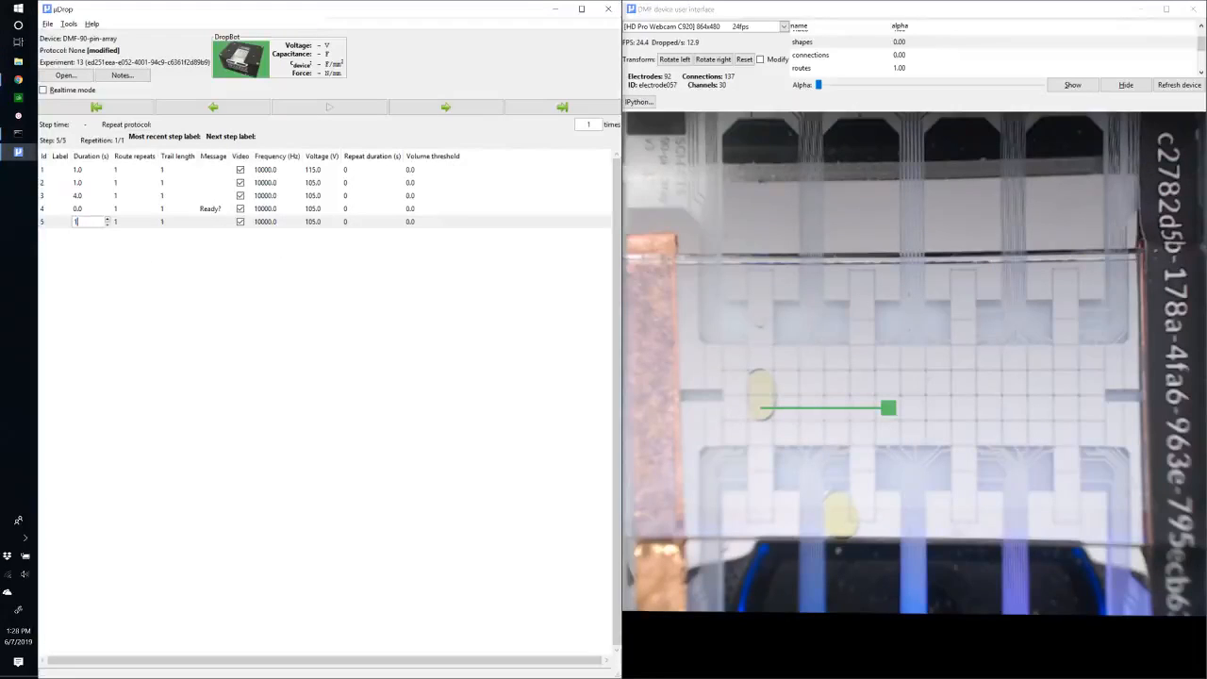
key("Return")
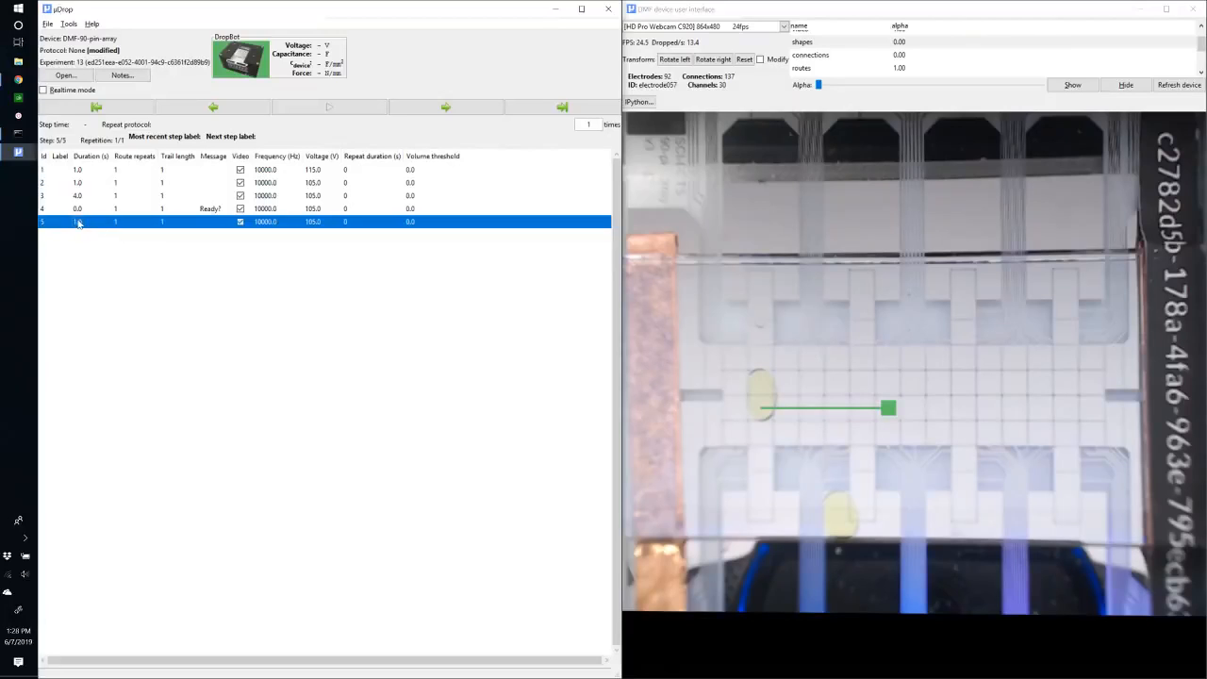
double_click(318, 224)
type("1")
key("Return")
Run the protocol from the third step, confirm the Ready? prompt, and decline starting a new experiment.
left_click(57, 208)
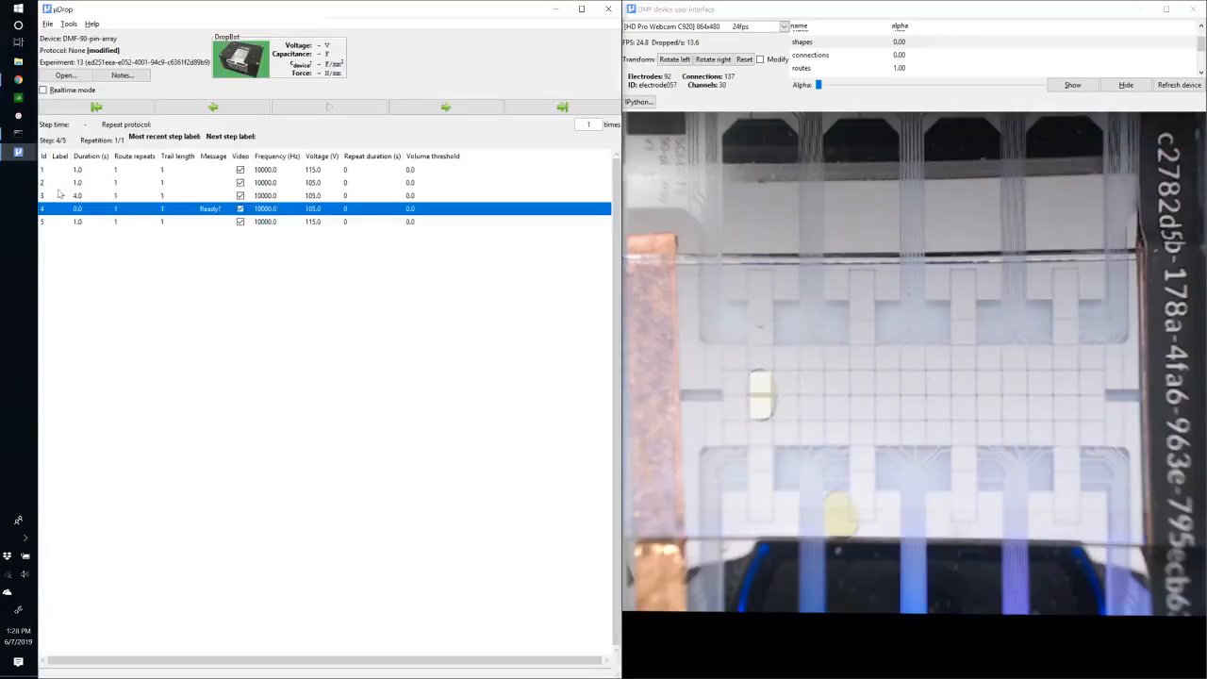
left_click(57, 196)
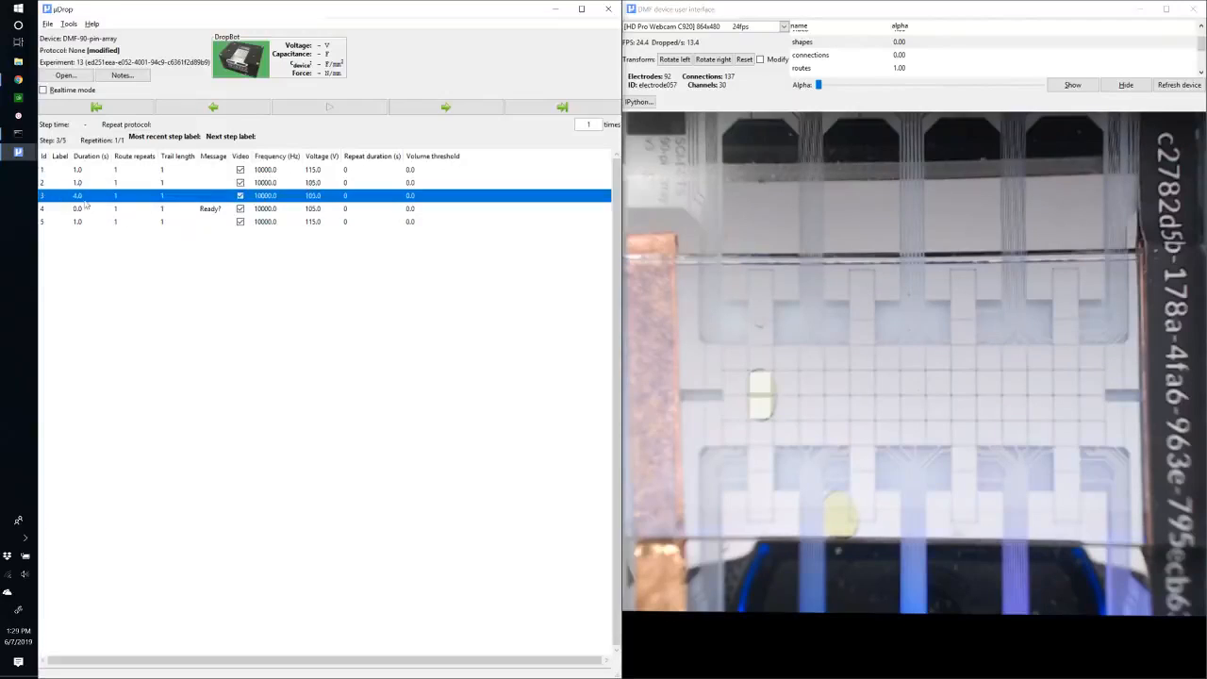
left_click(364, 109)
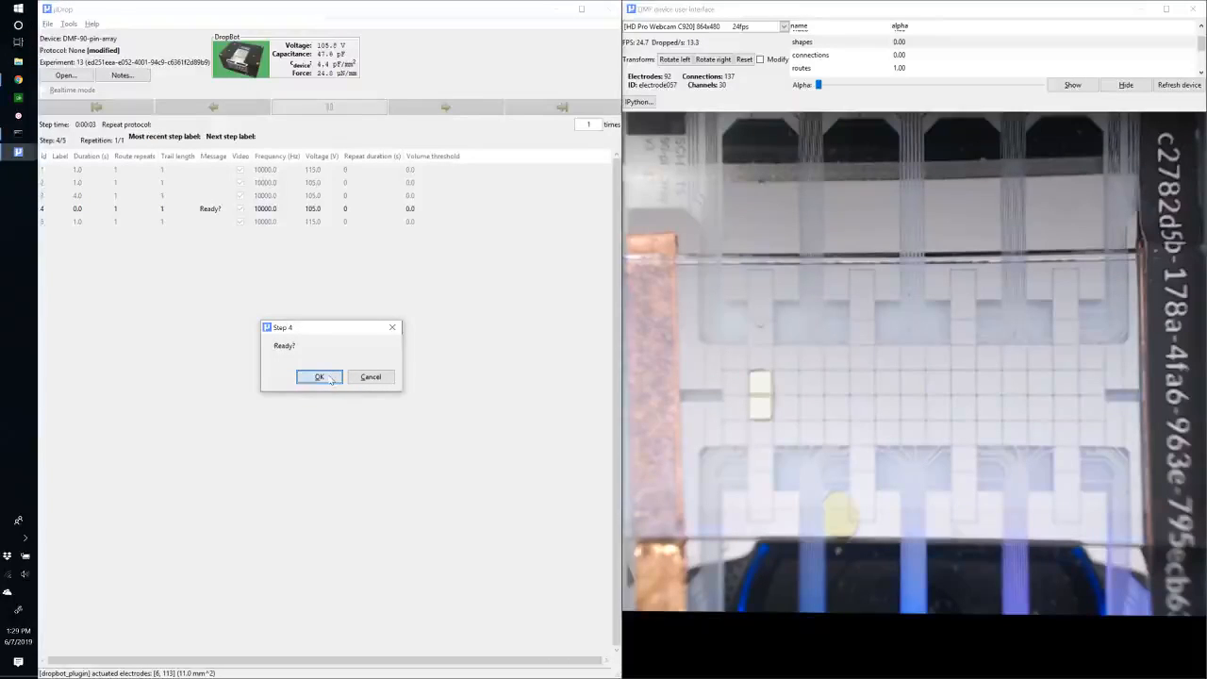
left_click(330, 378)
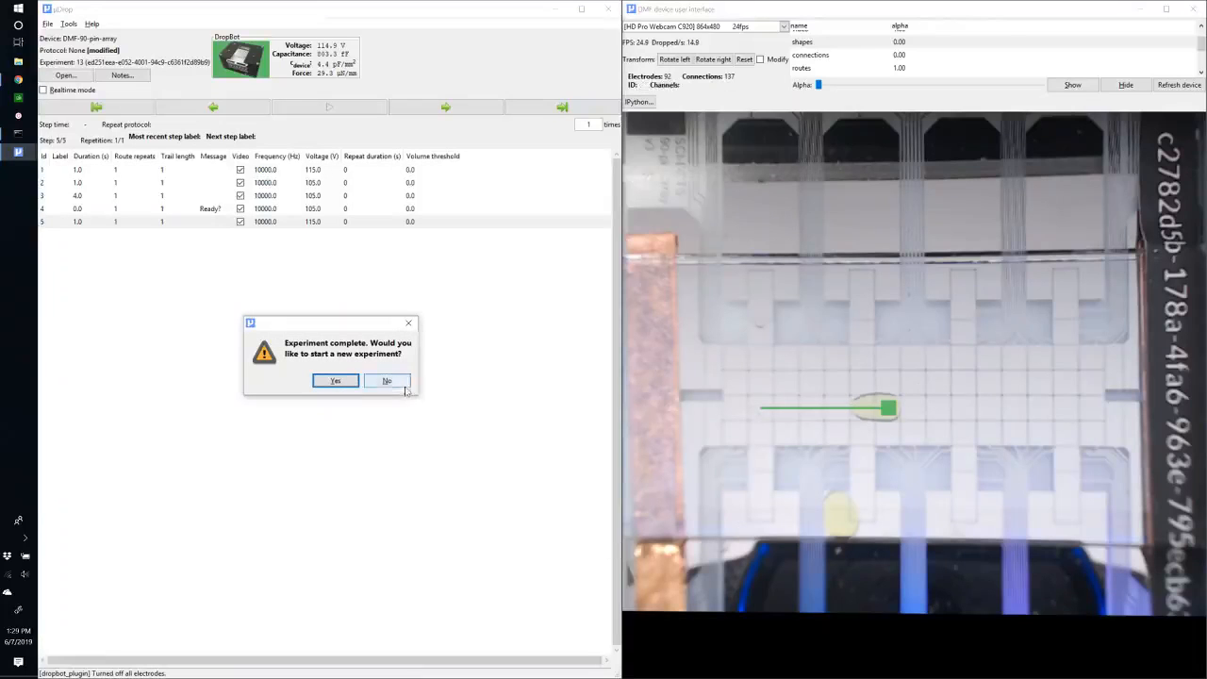
left_click(387, 381)
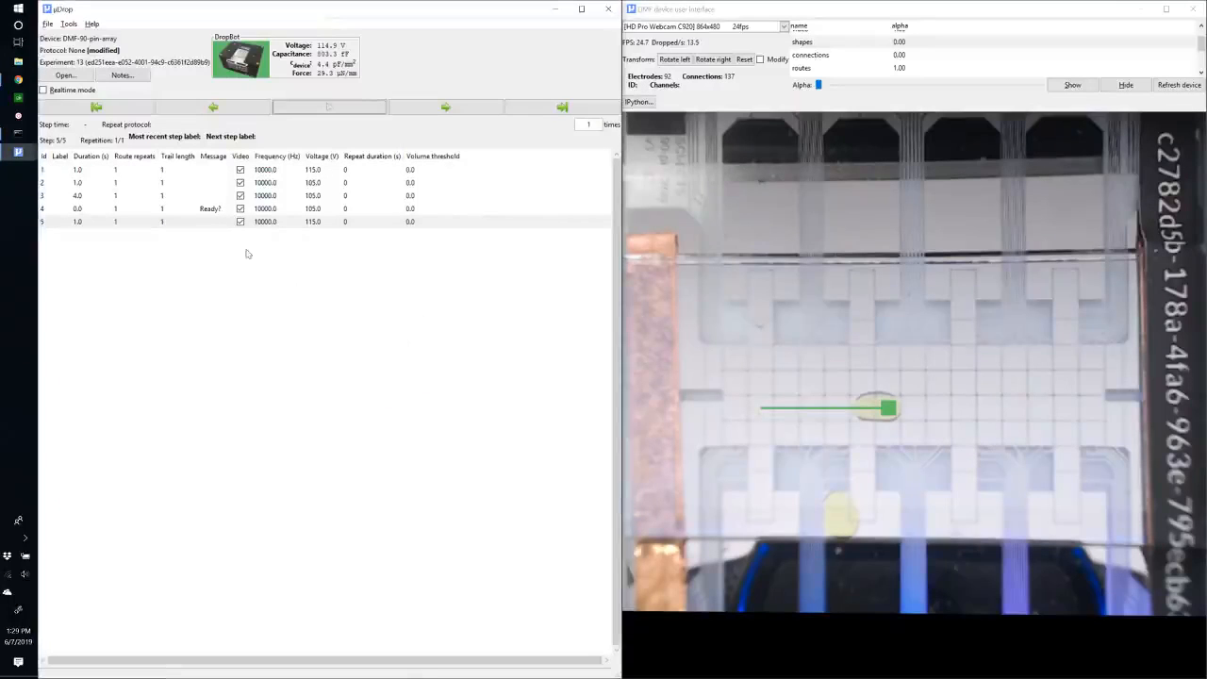
Review each protocol step's actuated electrodes, routes and message.
left_click(109, 174)
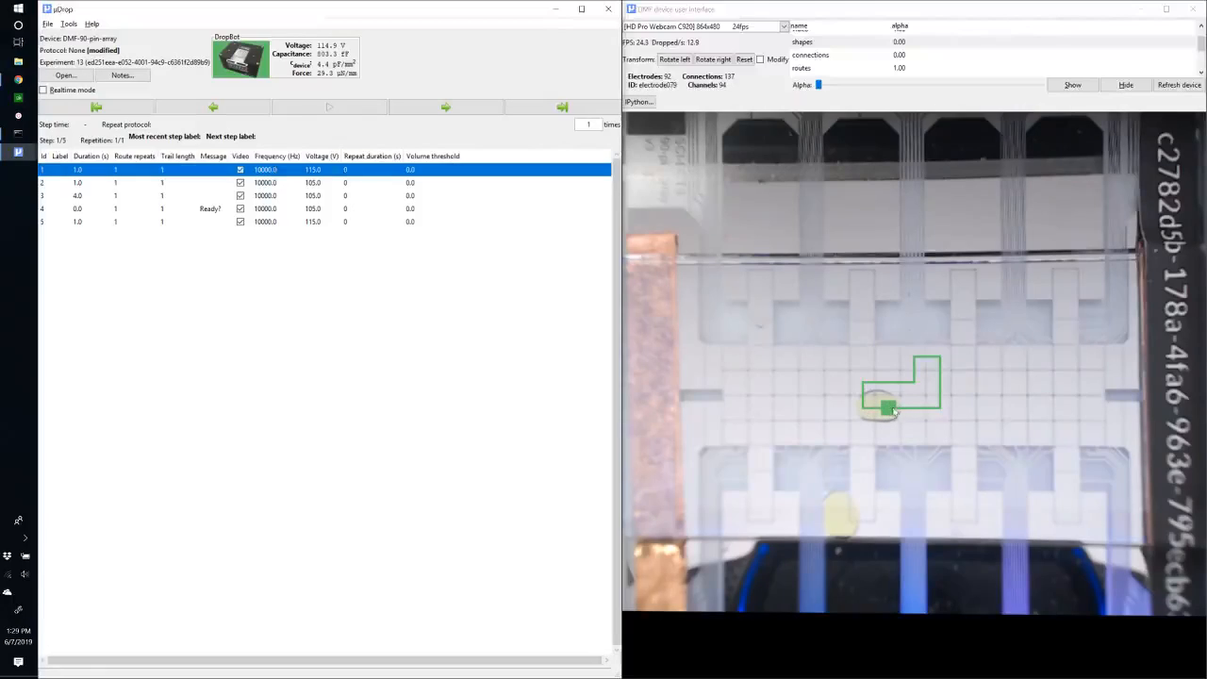
left_click(51, 183)
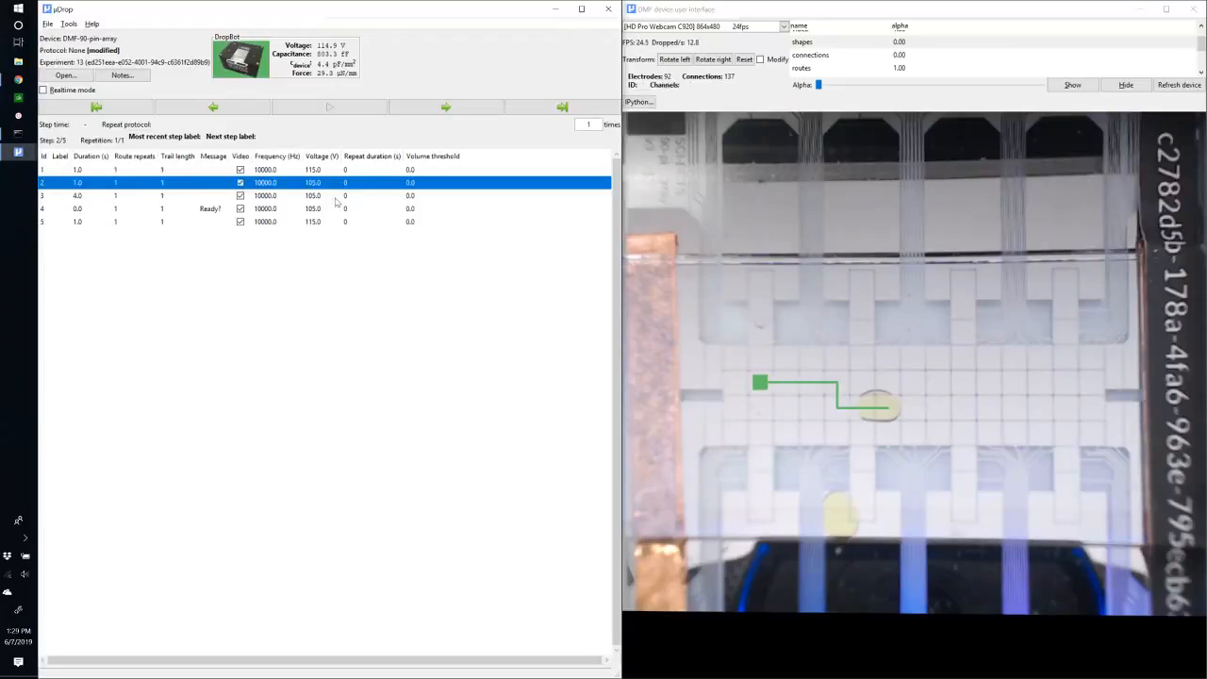
left_click(272, 200)
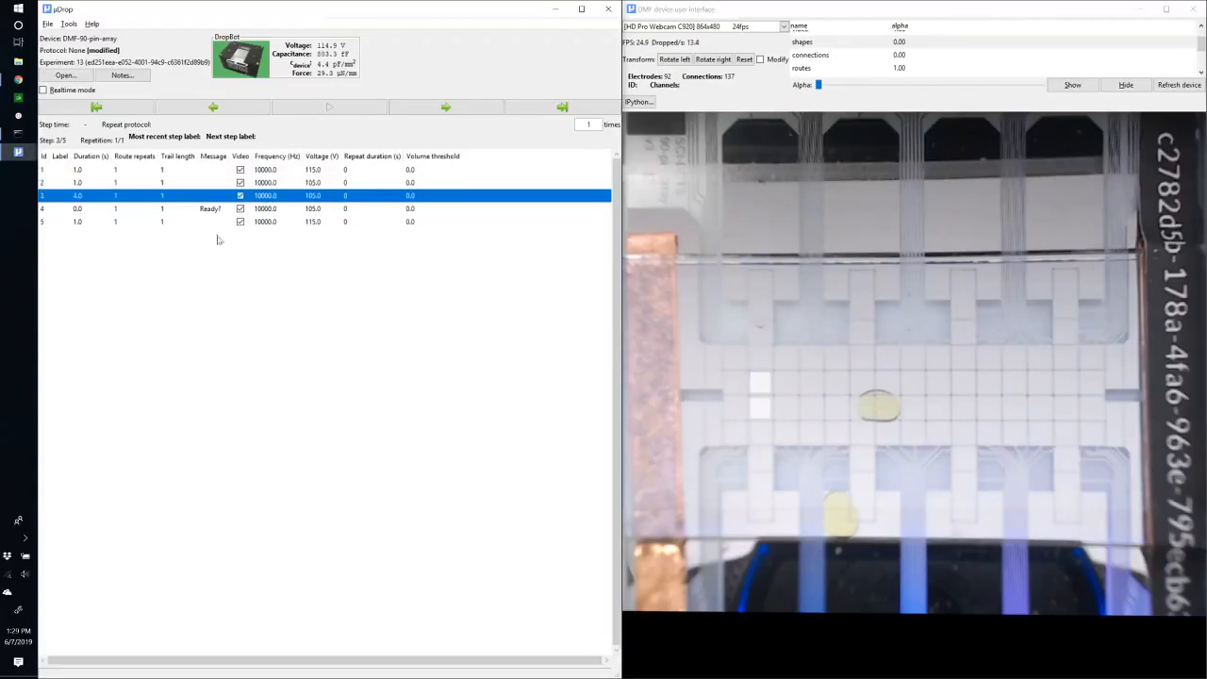
left_click(762, 412)
left_click(87, 209)
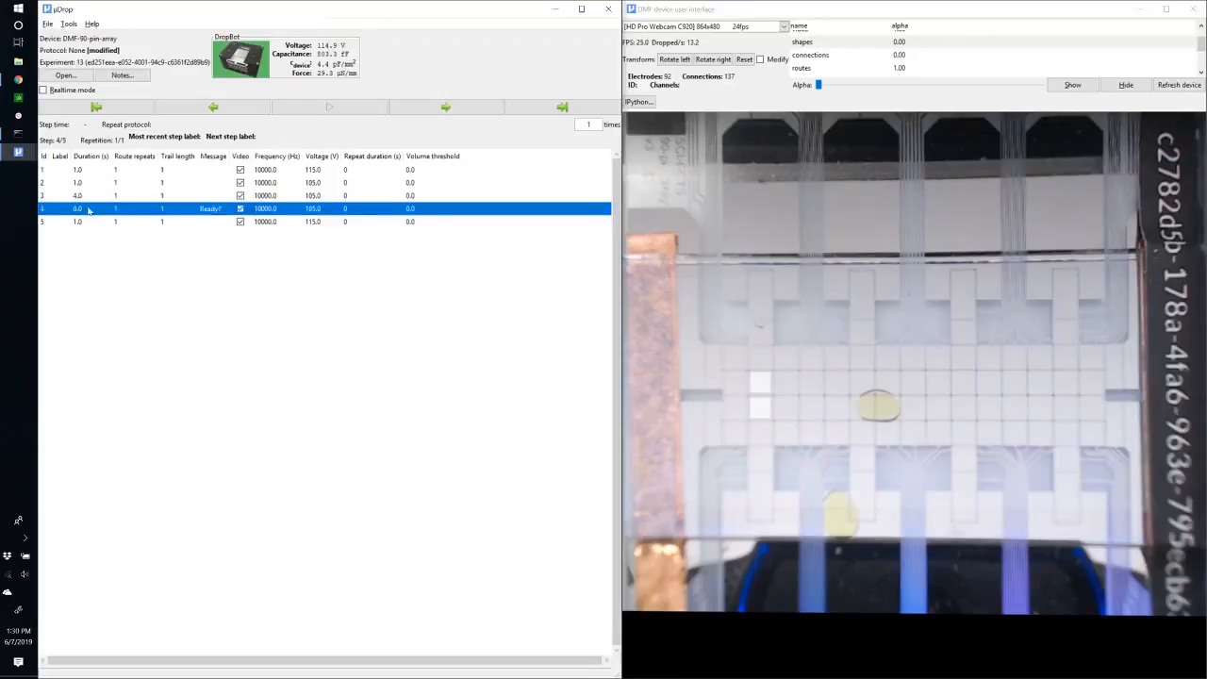
left_click(219, 209)
key("Return")
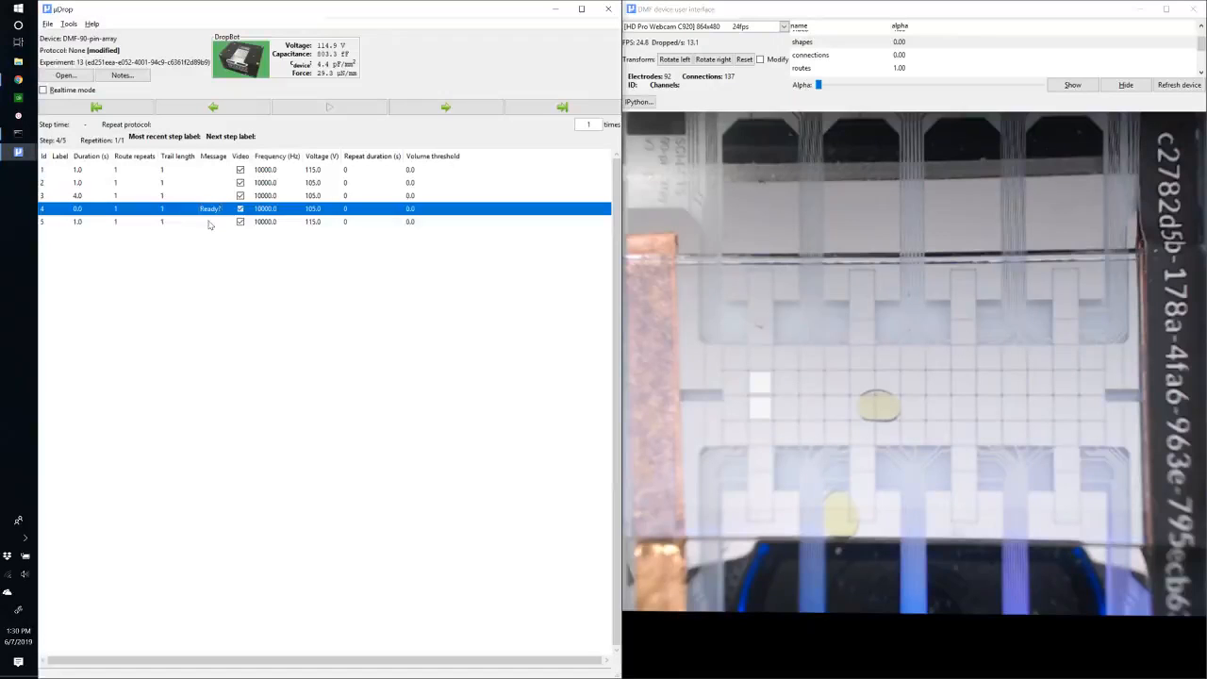
Save the protocol as "Demo mix".
left_click(48, 24)
mouse_move(95, 48)
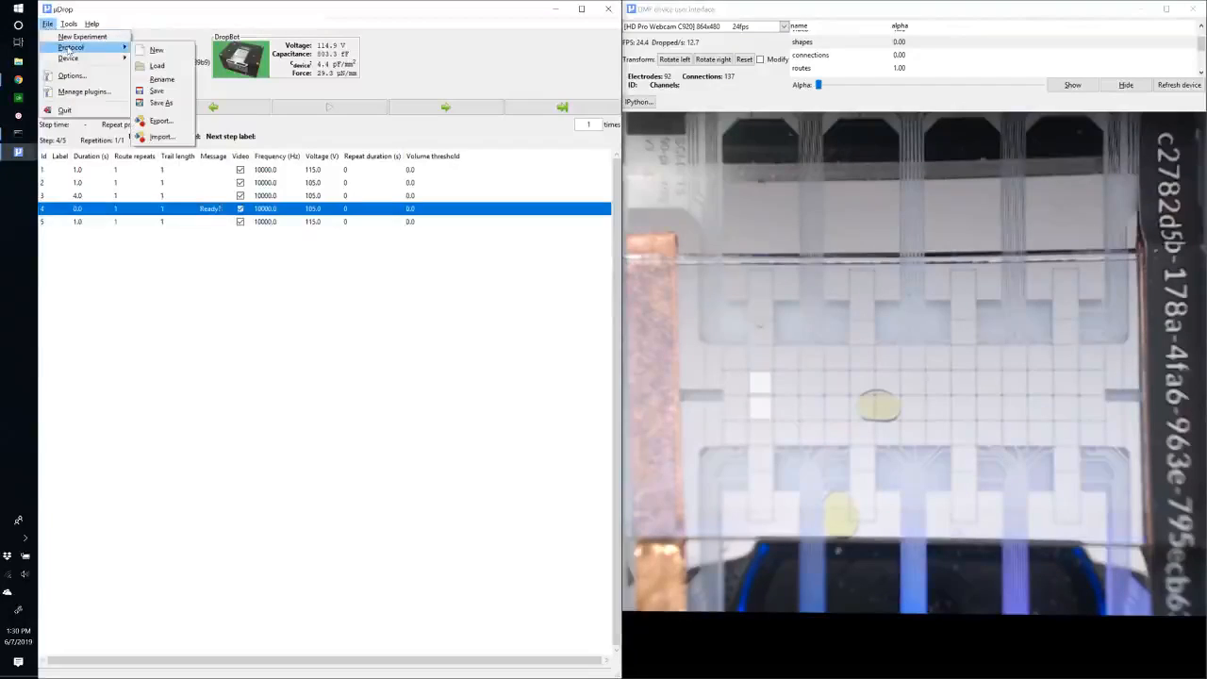
left_click(157, 91)
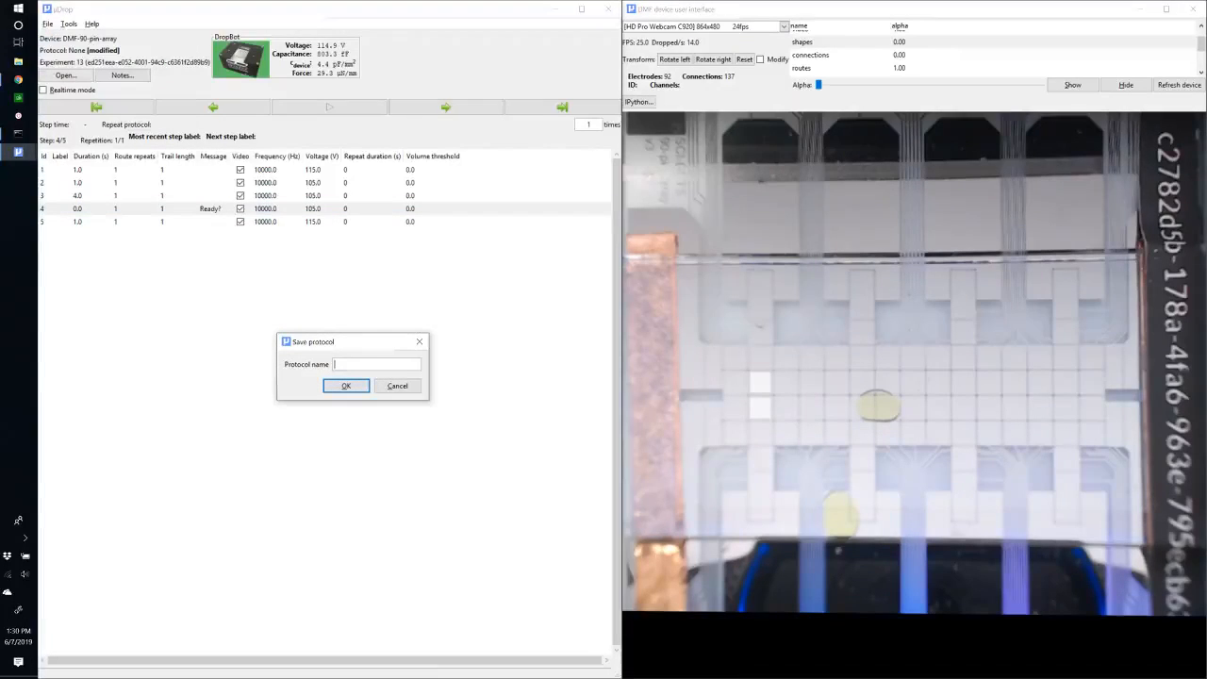
type("Demo mix")
key("Return")
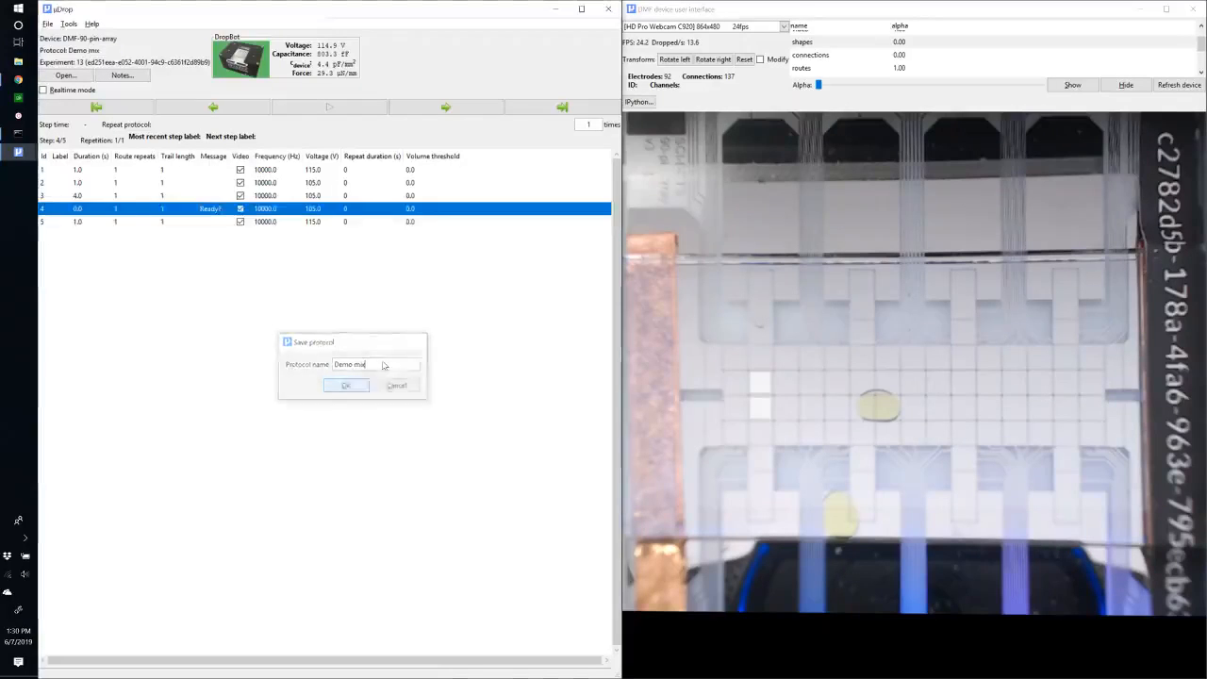